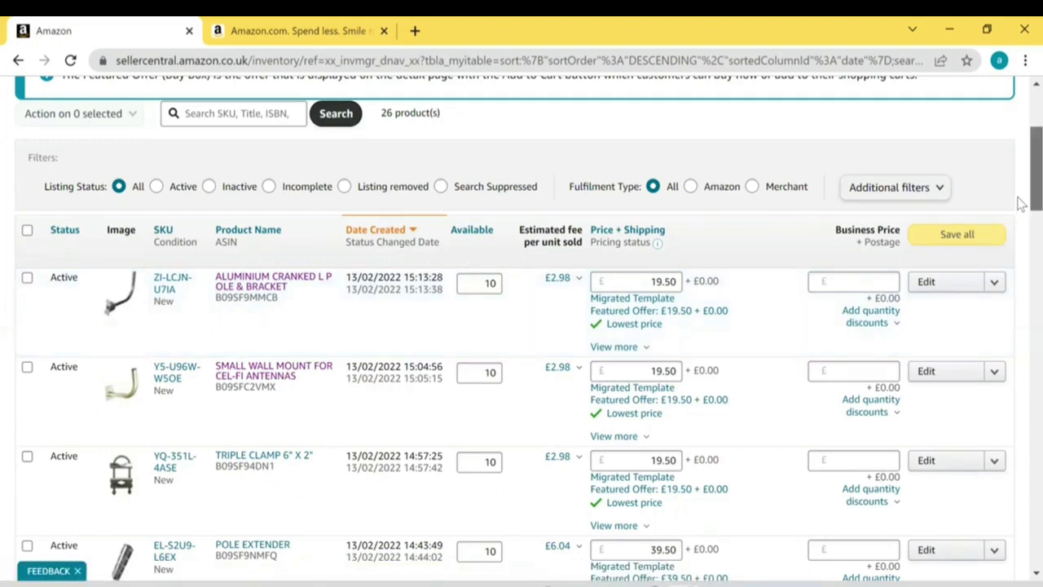
Step: Switch to the Amazon.com storefront tab and set the delivery location to US zip code 10001
{"action": "scroll", "coordinate": [1022, 200], "scroll_direction": "up", "scroll_amount": 3}
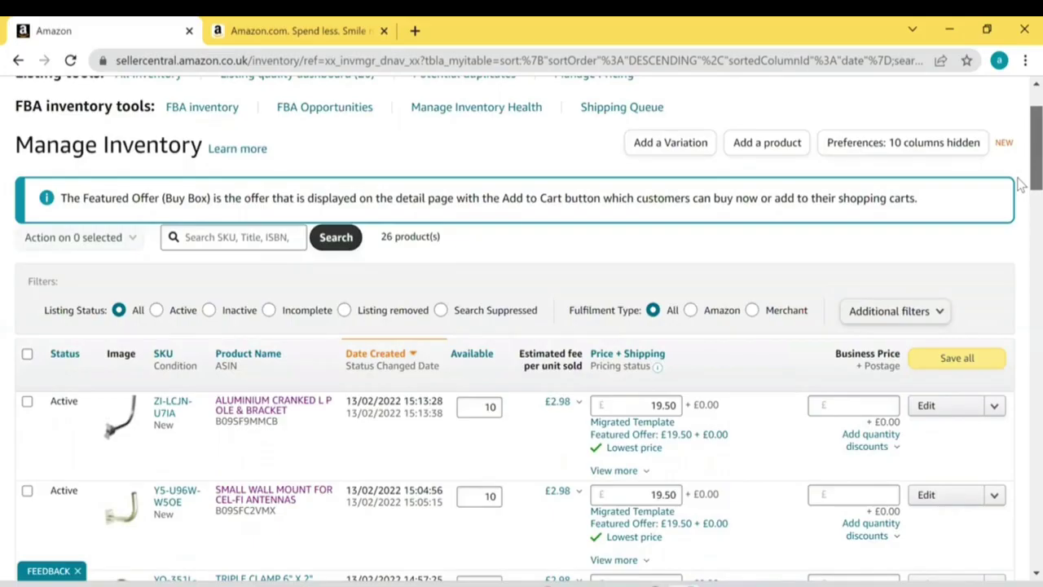
{"action": "scroll", "coordinate": [1021, 185], "scroll_direction": "up", "scroll_amount": 2}
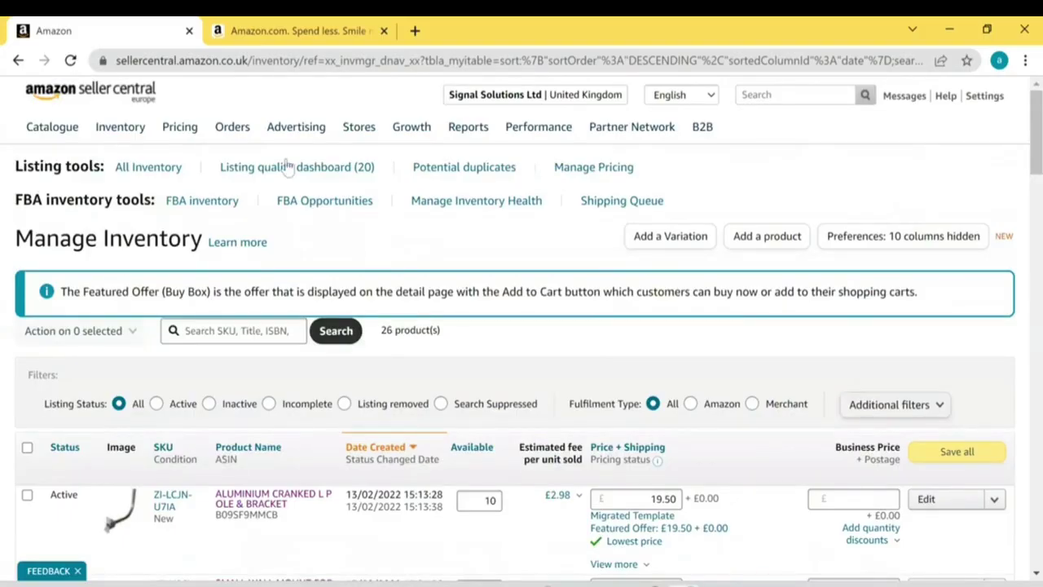
{"action": "left_click", "coordinate": [333, 37]}
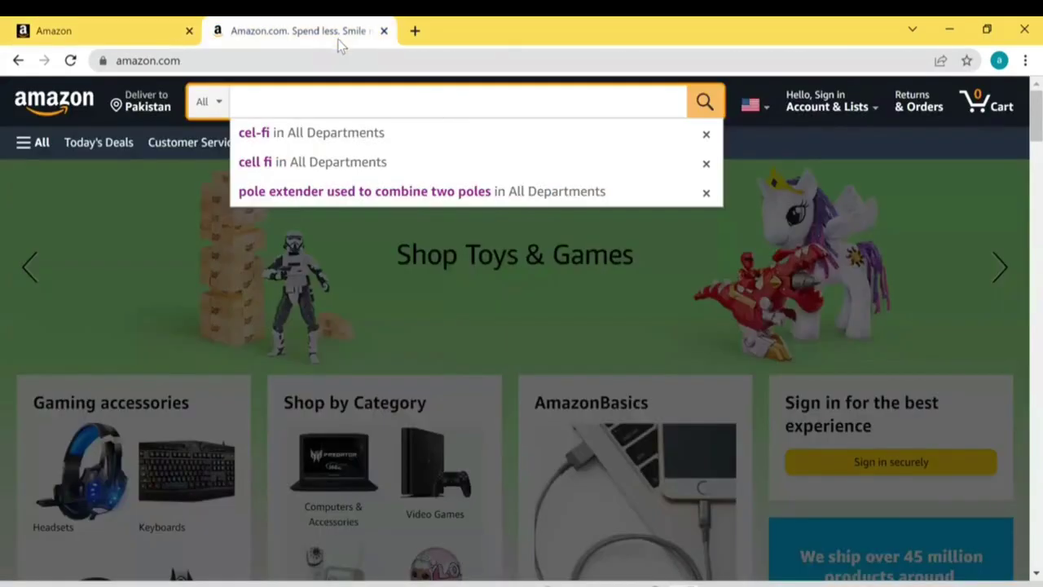
{"action": "left_click", "coordinate": [143, 108]}
{"action": "left_click", "coordinate": [451, 348]}
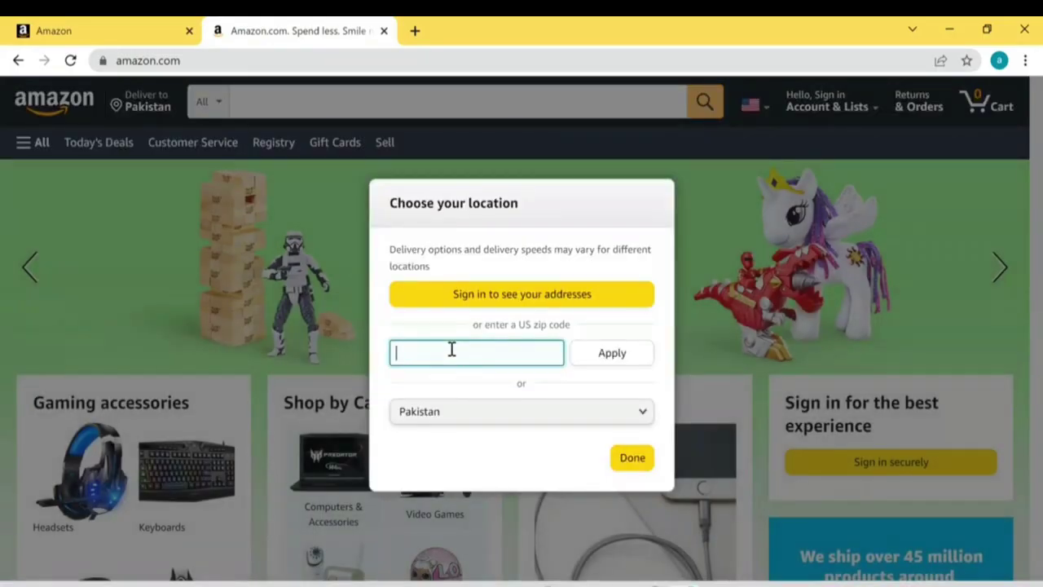
{"action": "type", "text": "10001"}
{"action": "left_click", "coordinate": [633, 361]}
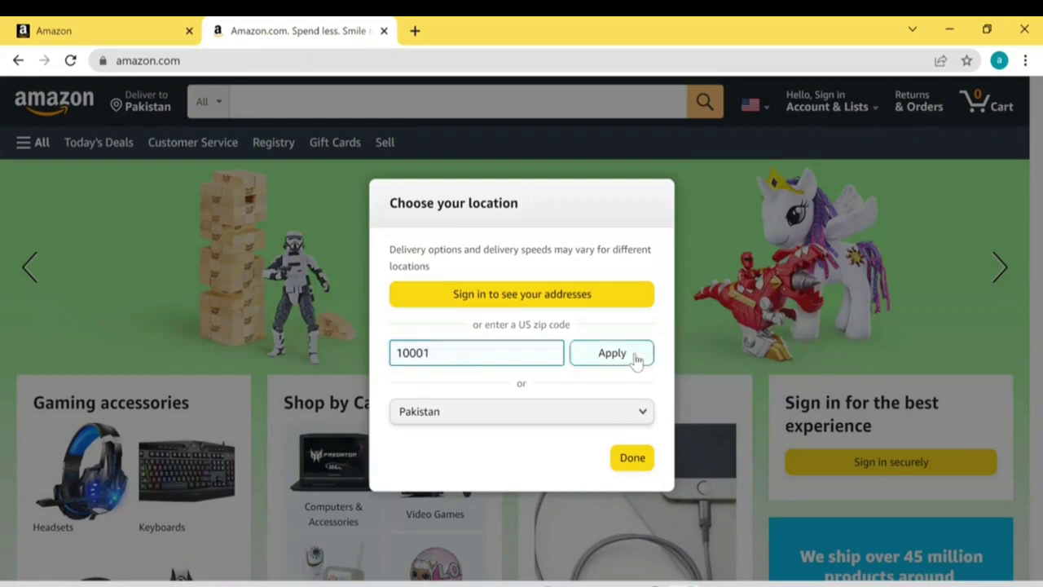
{"action": "left_click", "coordinate": [619, 403]}
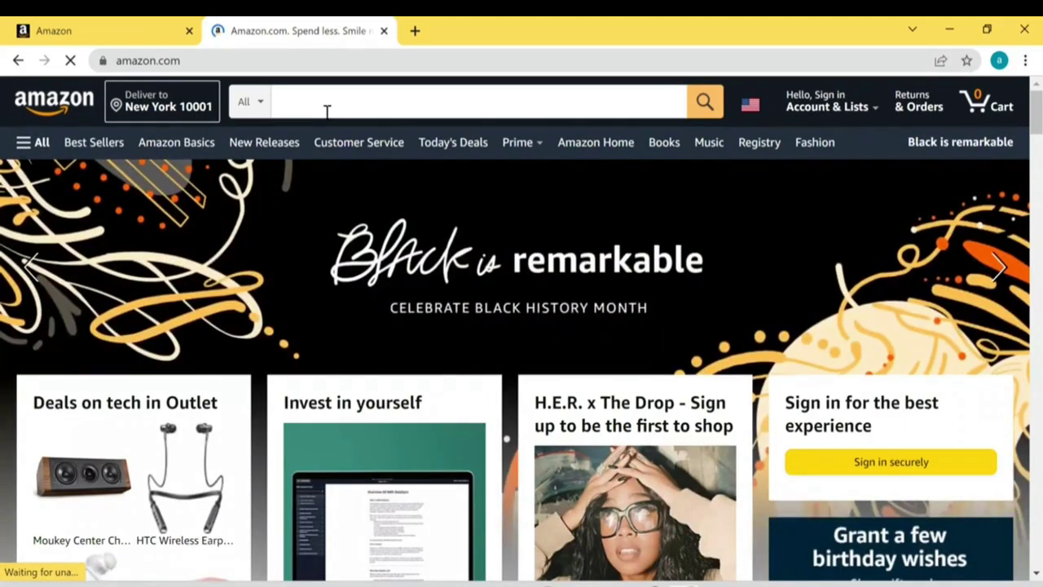
Step: Search all departments of the store for "pencil"
{"action": "left_click", "coordinate": [328, 110]}
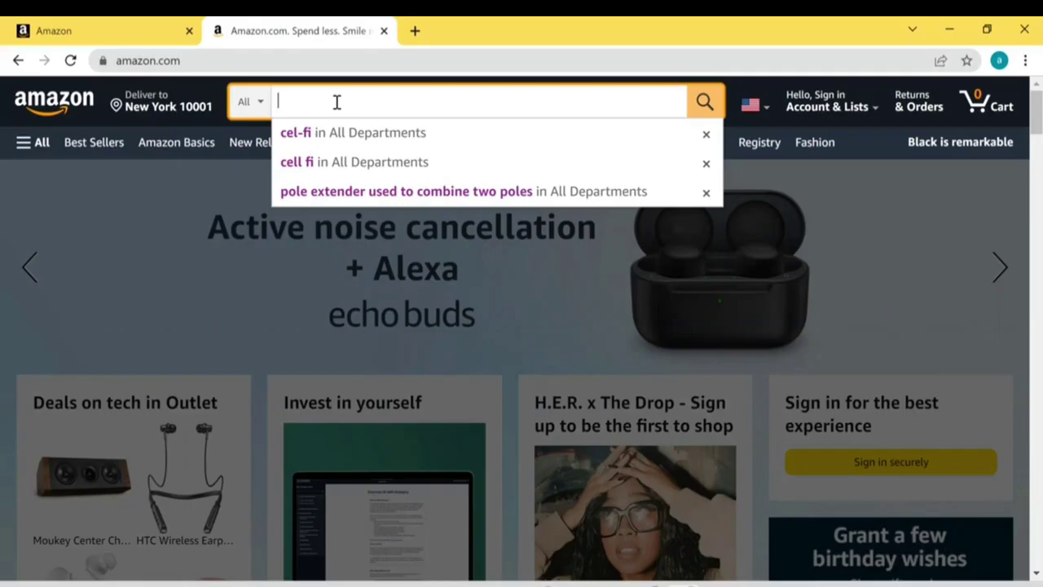
{"action": "type", "text": "penci"}
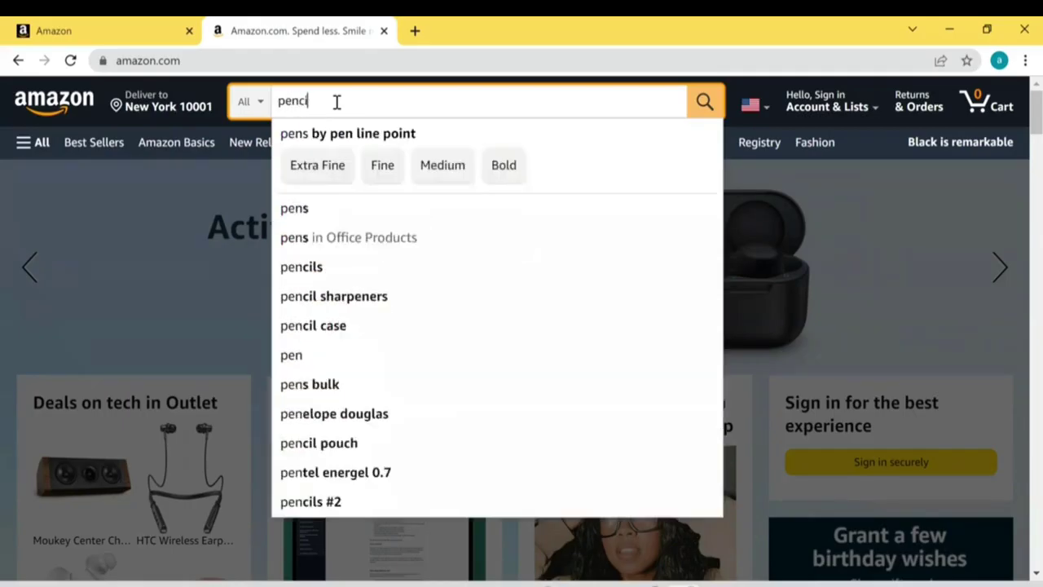
{"action": "type", "text": "l"}
{"action": "key", "text": "Return"}
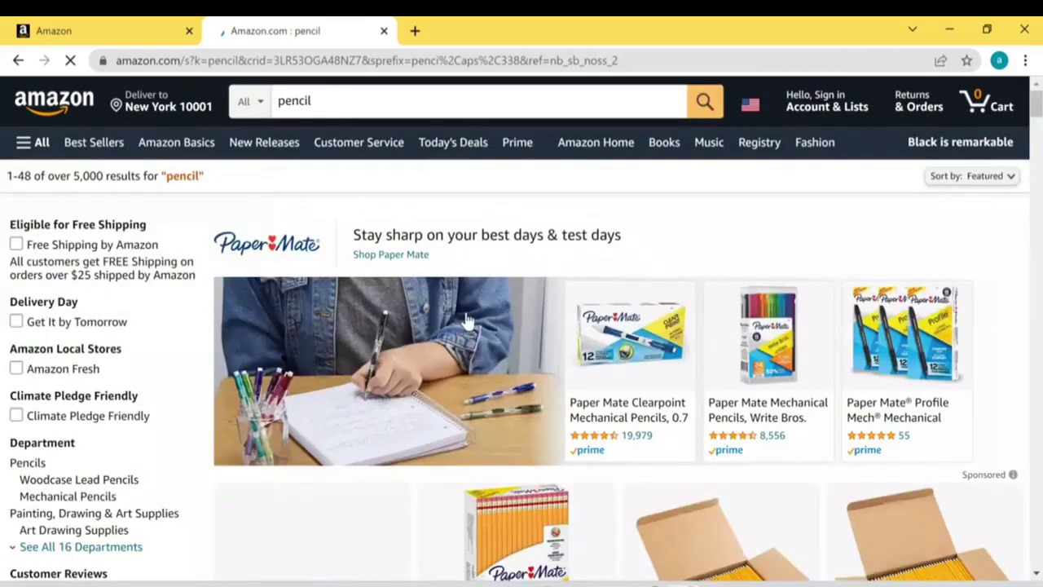
Step: Browse the pencil results and open the Amazon Basics Mechanical Pencils, Medium Point (0.7 mm), 24-Pack listing
{"action": "scroll", "coordinate": [468, 320], "scroll_direction": "down", "scroll_amount": 3}
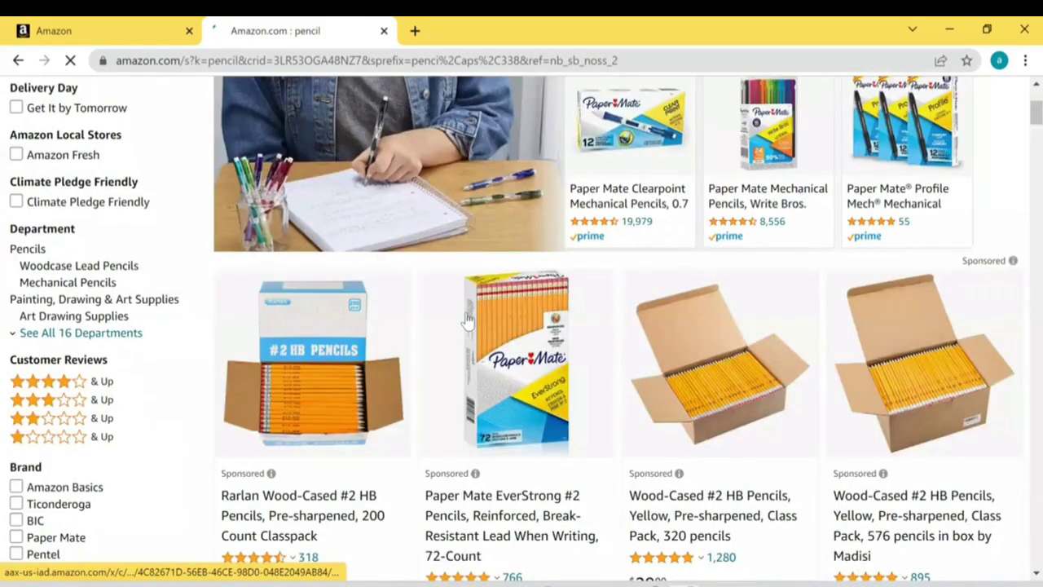
{"action": "scroll", "coordinate": [468, 320], "scroll_direction": "down", "scroll_amount": 9}
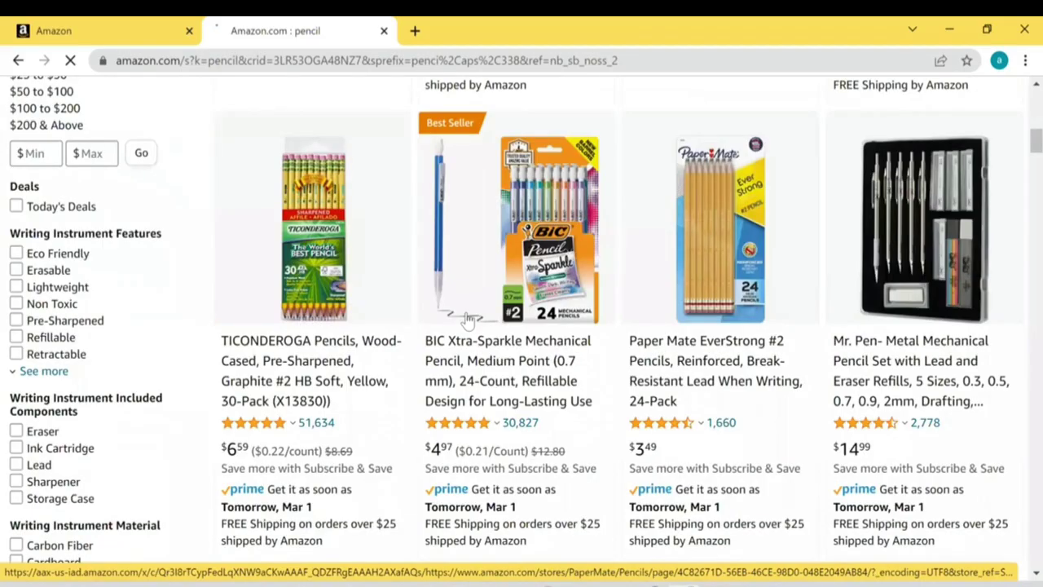
{"action": "scroll", "coordinate": [469, 321], "scroll_direction": "down", "scroll_amount": 5}
{"action": "scroll", "coordinate": [468, 321], "scroll_direction": "down", "scroll_amount": 2}
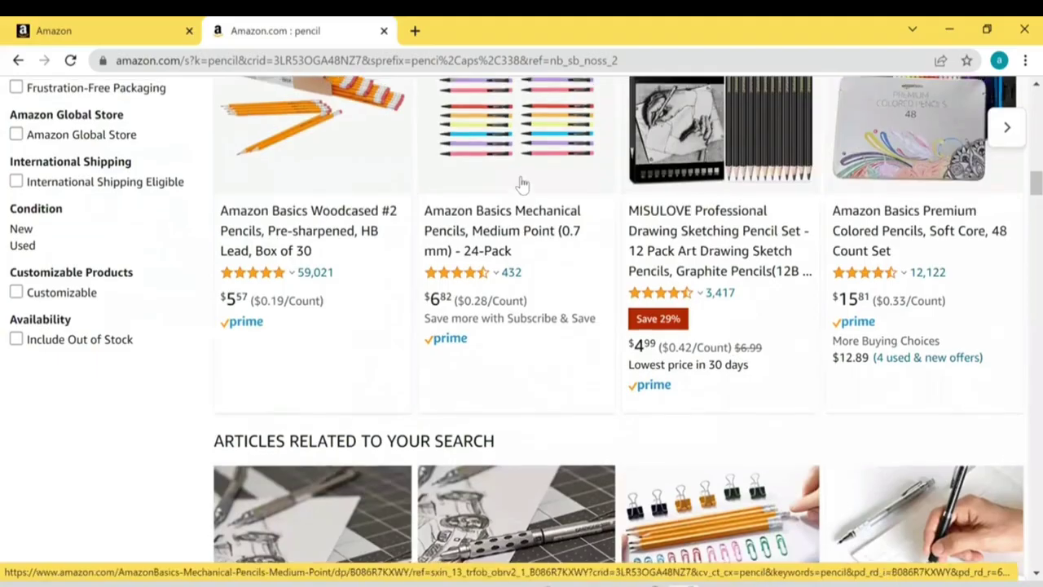
{"action": "left_click", "coordinate": [522, 185]}
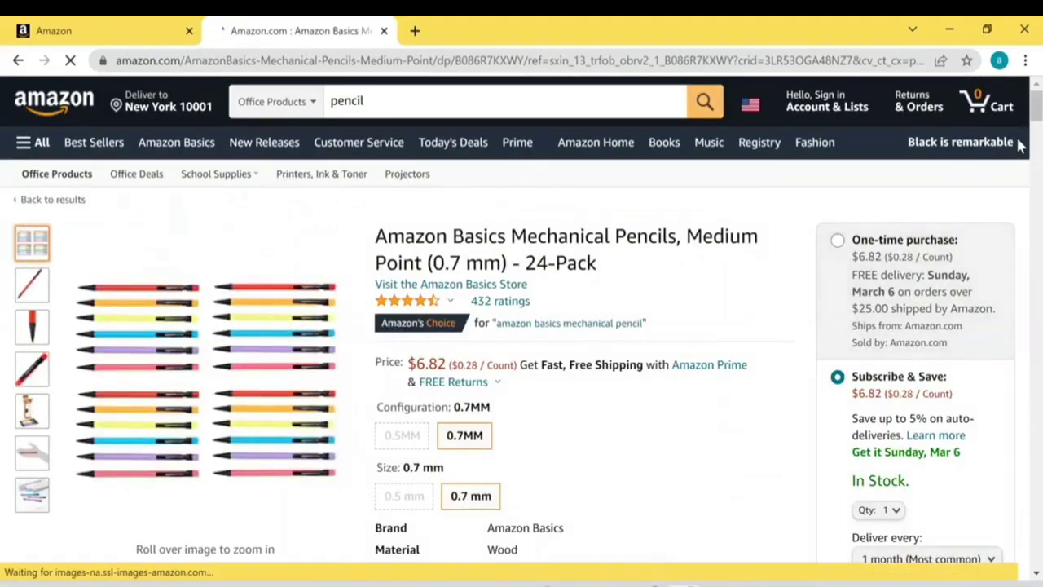
Step: Compare the 0.5 mm and 0.7 mm variations of the mechanical pencils through their configuration and size options
{"action": "scroll", "coordinate": [1018, 124], "scroll_direction": "down", "scroll_amount": 5}
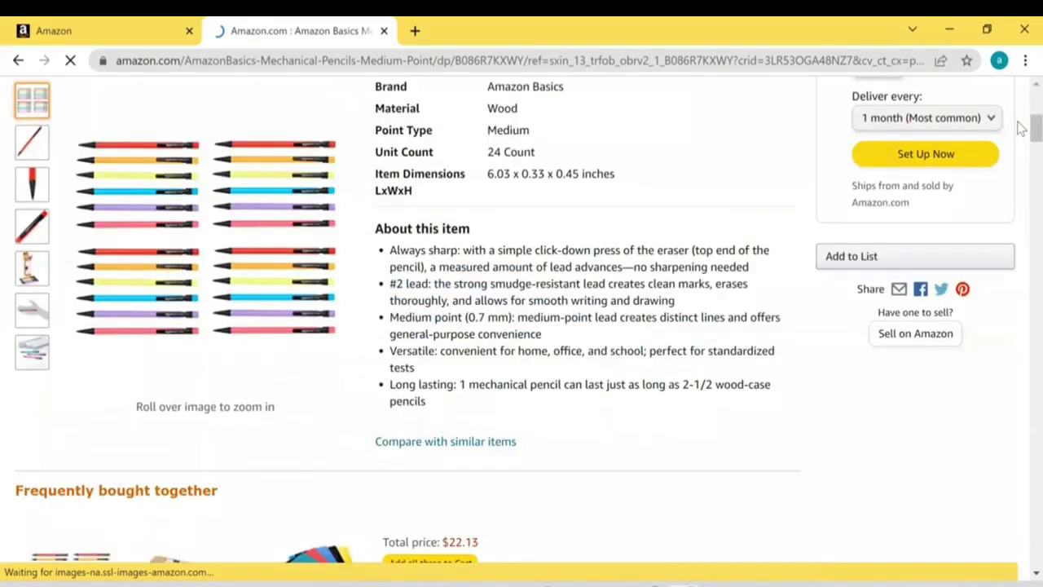
{"action": "scroll", "coordinate": [1019, 104], "scroll_direction": "up", "scroll_amount": 4}
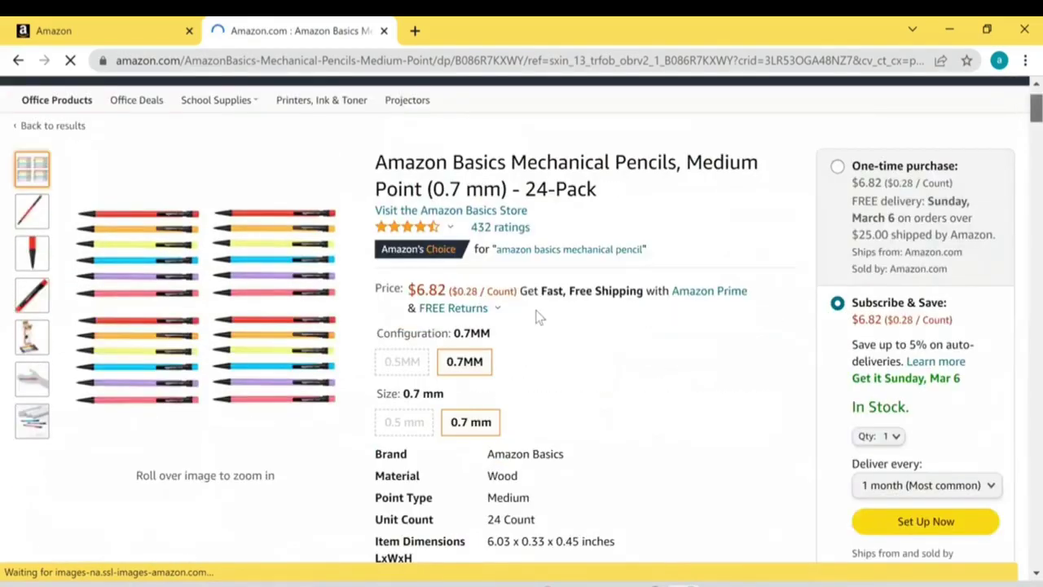
{"action": "left_click", "coordinate": [392, 357]}
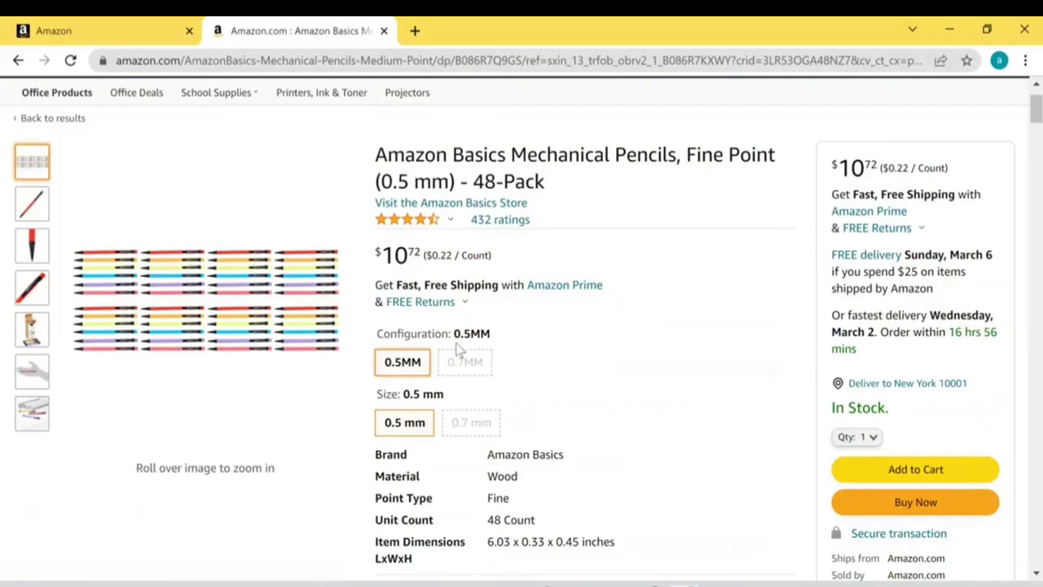
{"action": "left_click", "coordinate": [465, 367]}
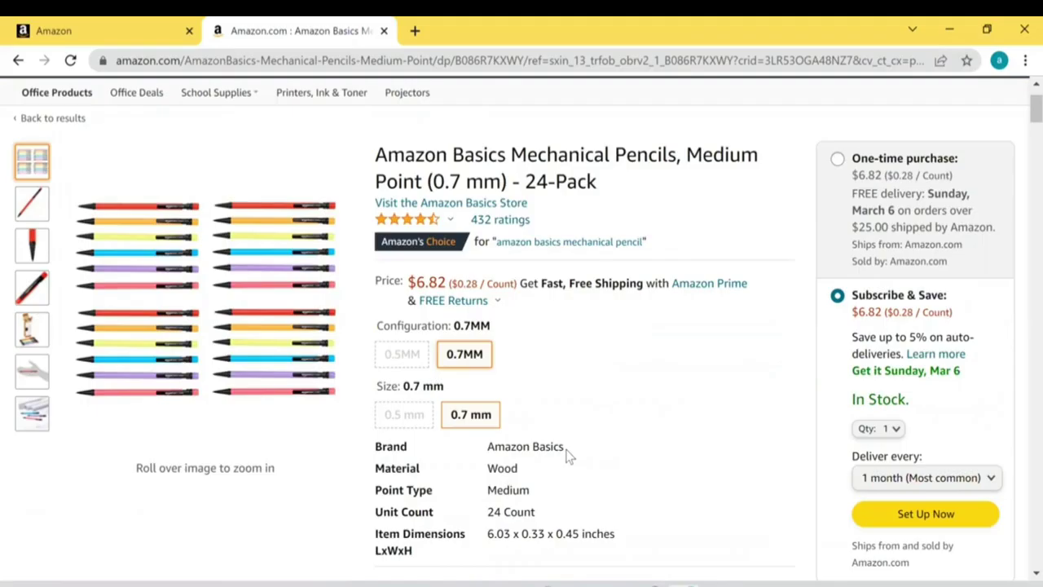
{"action": "left_click", "coordinate": [413, 425]}
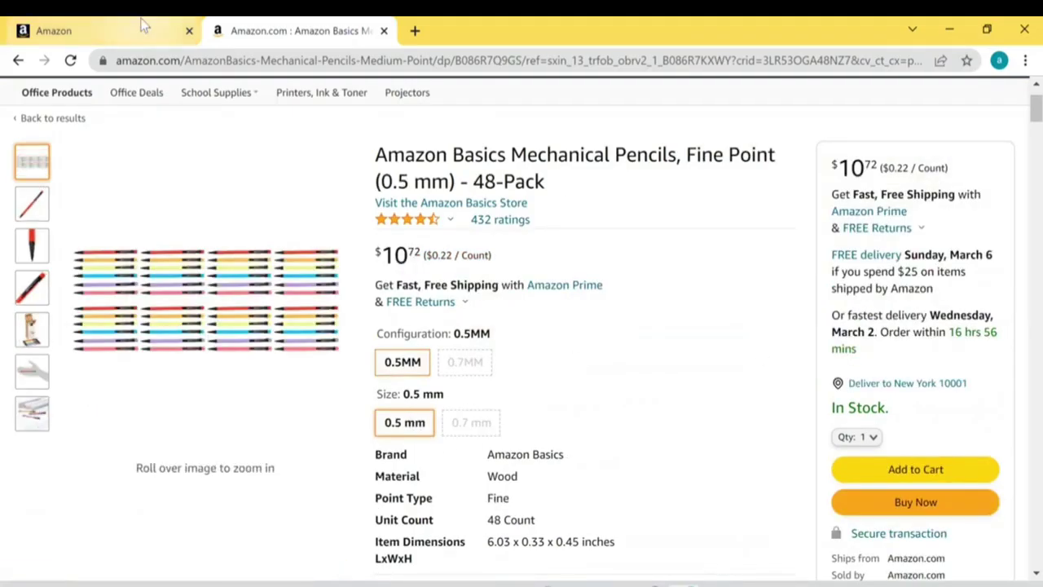
Step: Return to the pencil search results, check the Best Bulk Pencils article and go back to the results
{"action": "left_click", "coordinate": [18, 60]}
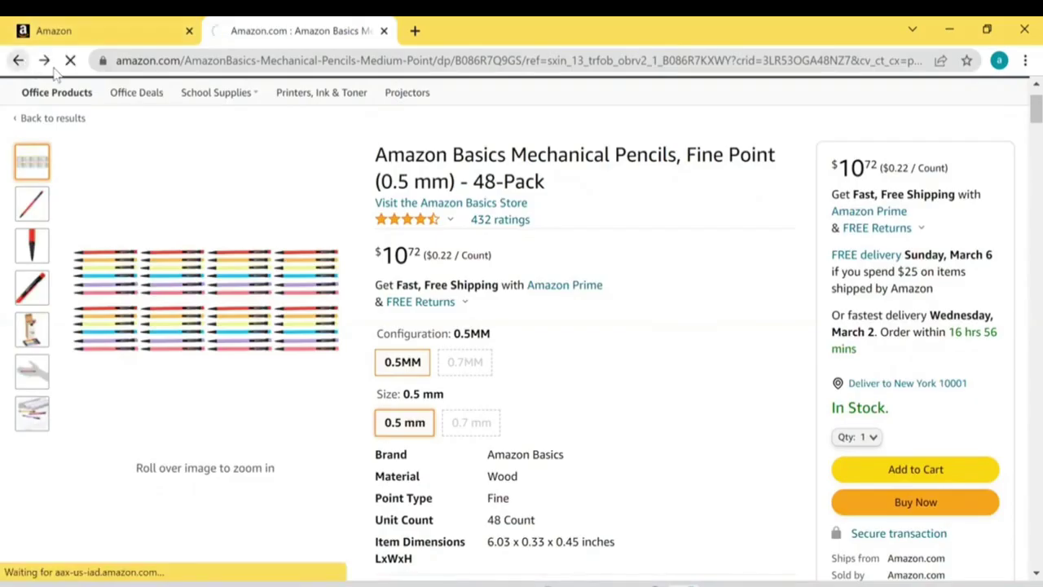
{"action": "left_click", "coordinate": [18, 60]}
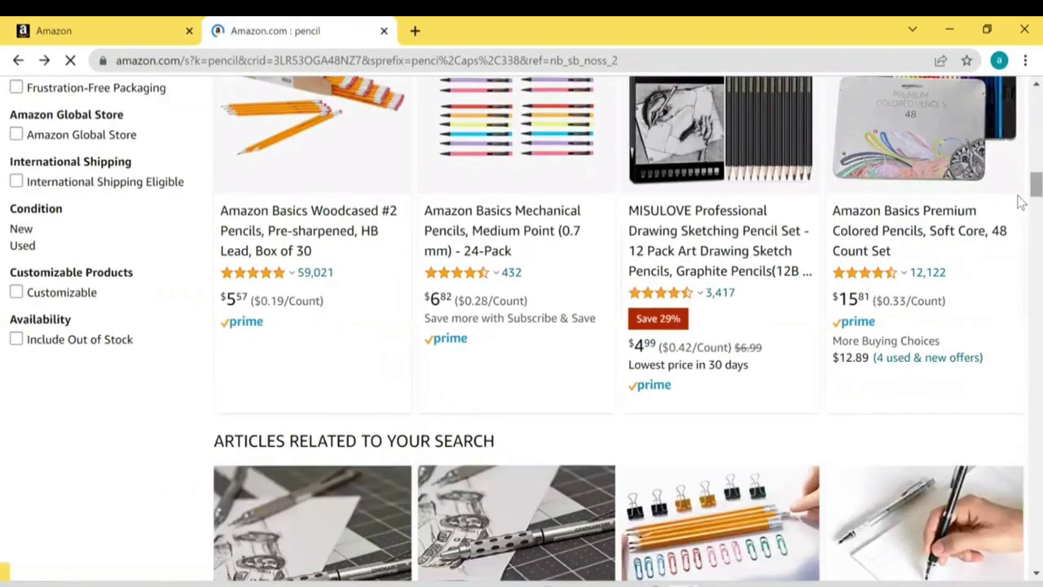
{"action": "scroll", "coordinate": [1022, 219], "scroll_direction": "down", "scroll_amount": 4}
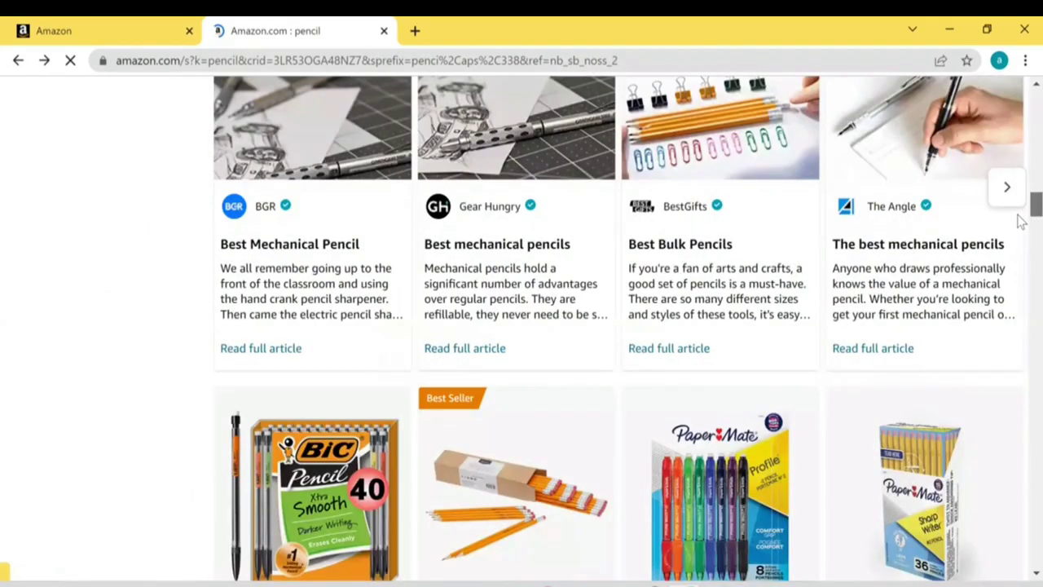
{"action": "left_click", "coordinate": [722, 177]}
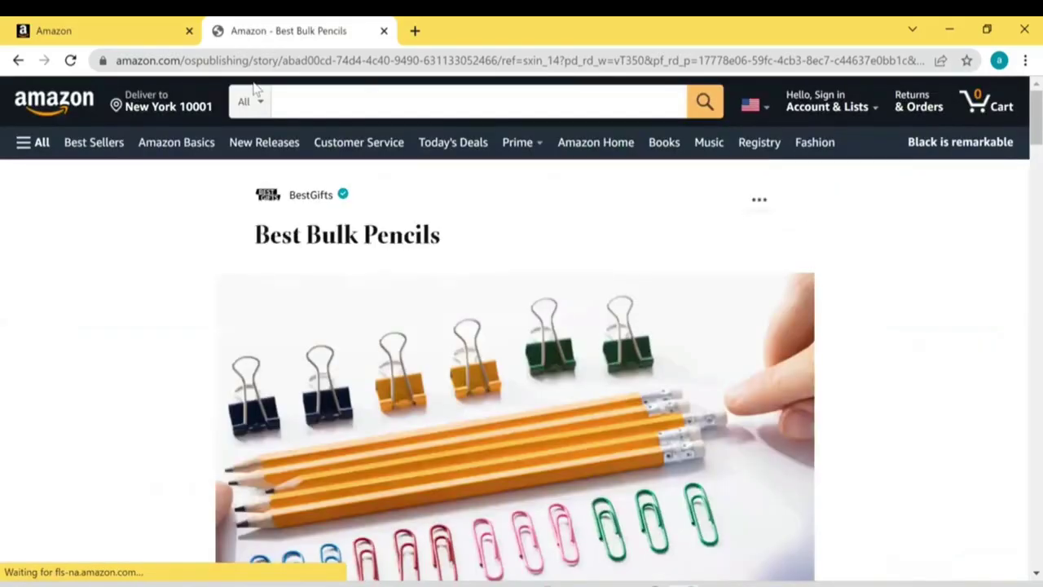
{"action": "left_click", "coordinate": [15, 61]}
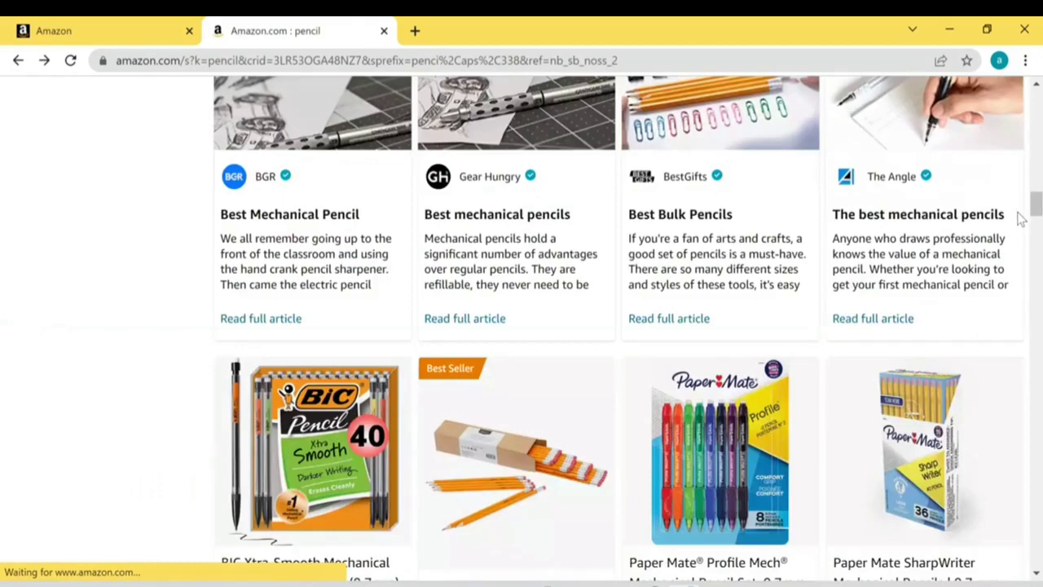
Step: Find the TICONDEROGA Wood-Cased, Unsharpened 96-Pack (13872) further down the pencil results and open its listing
{"action": "scroll", "coordinate": [1022, 241], "scroll_direction": "down", "scroll_amount": 5}
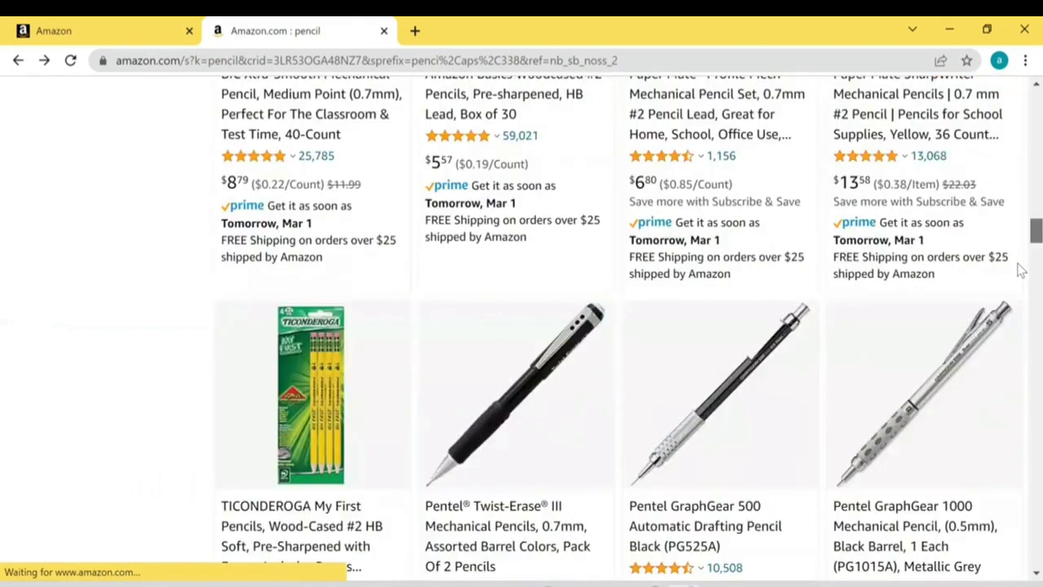
{"action": "scroll", "coordinate": [1021, 269], "scroll_direction": "down", "scroll_amount": 8}
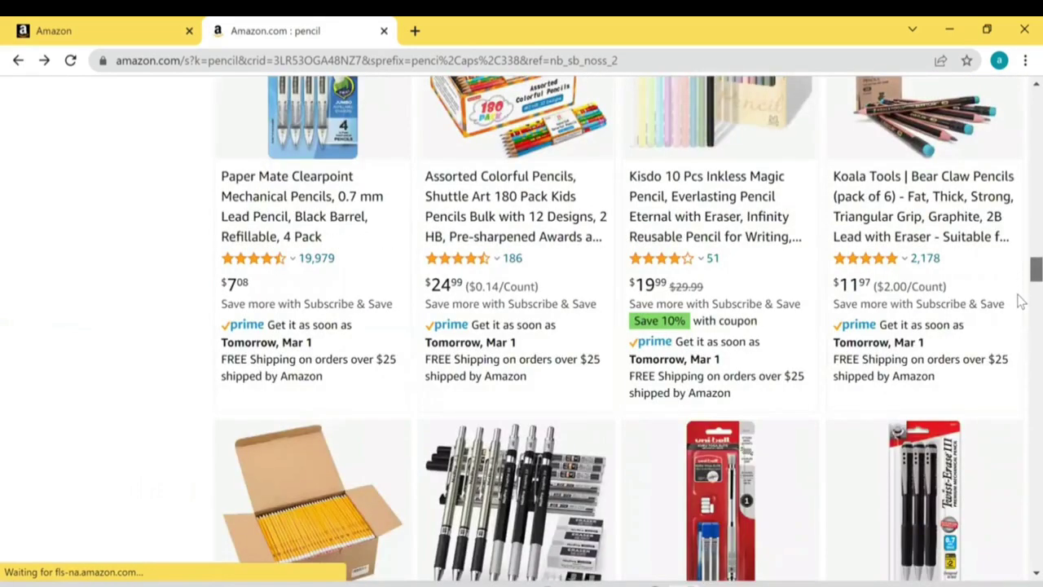
{"action": "scroll", "coordinate": [1021, 303], "scroll_direction": "down", "scroll_amount": 3}
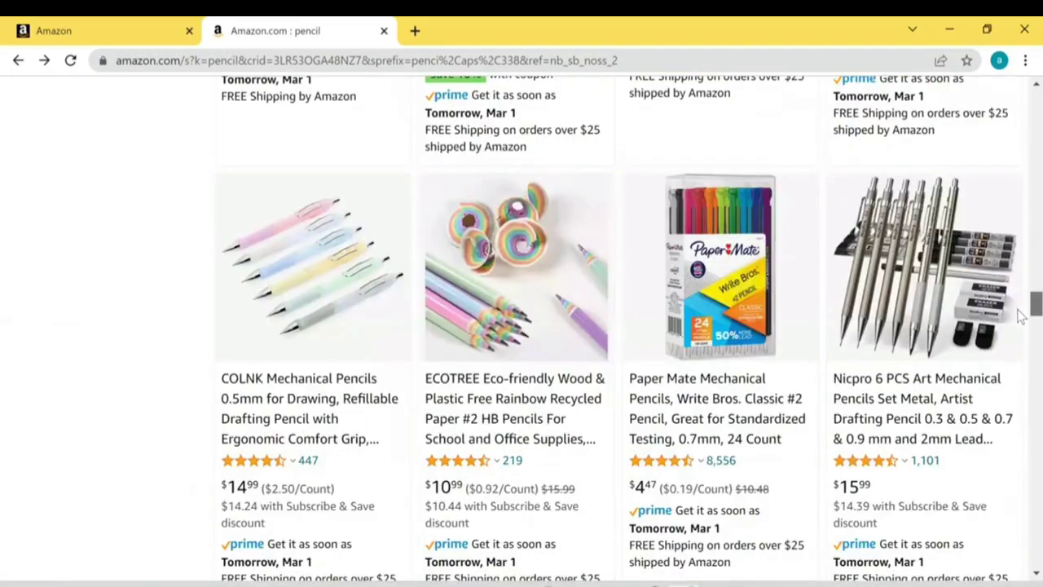
{"action": "scroll", "coordinate": [1022, 318], "scroll_direction": "down", "scroll_amount": 4}
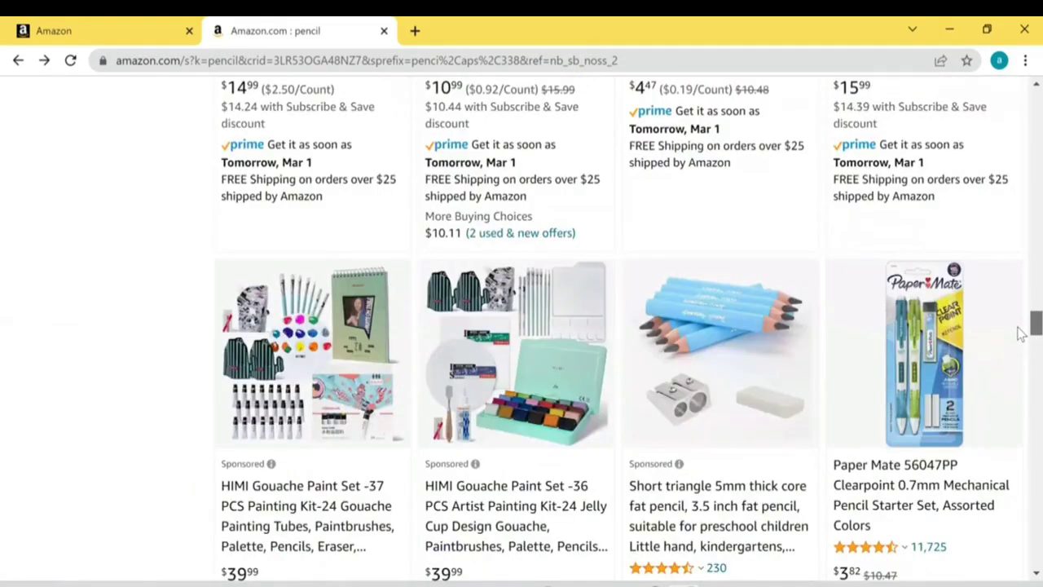
{"action": "scroll", "coordinate": [1022, 342], "scroll_direction": "down", "scroll_amount": 4}
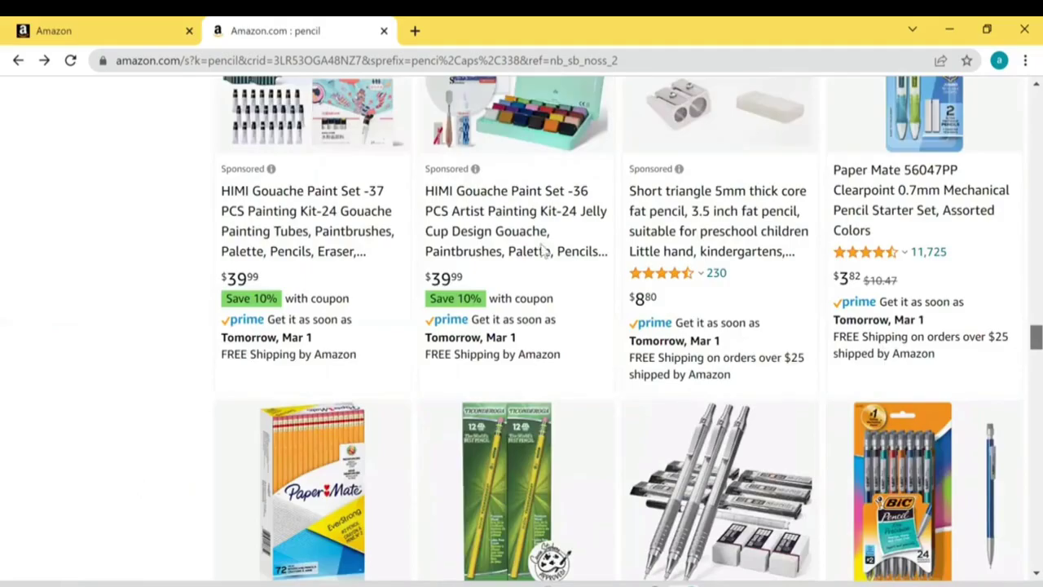
{"action": "scroll", "coordinate": [533, 240], "scroll_direction": "down", "scroll_amount": 3}
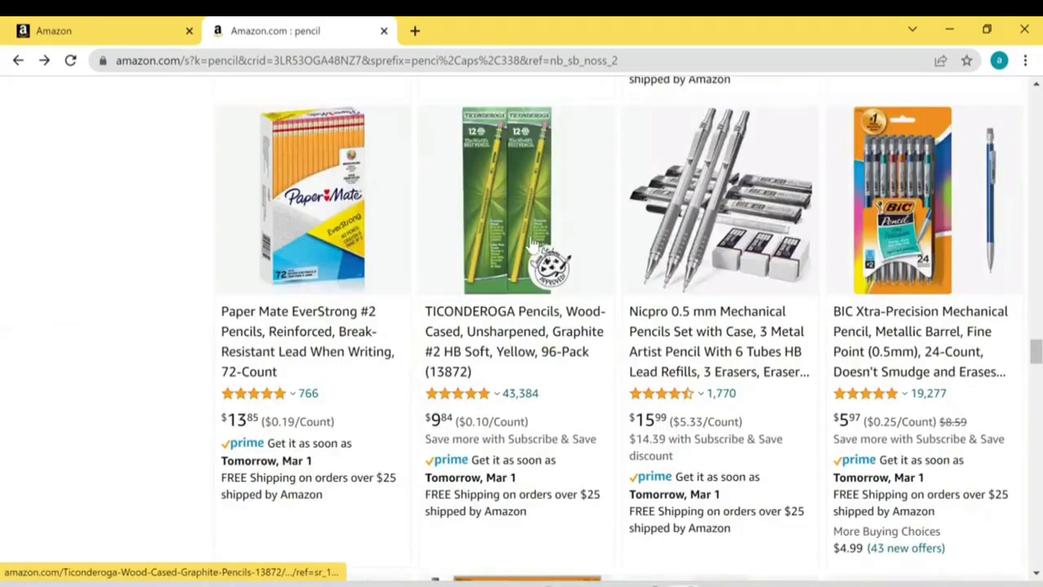
{"action": "left_click", "coordinate": [534, 244]}
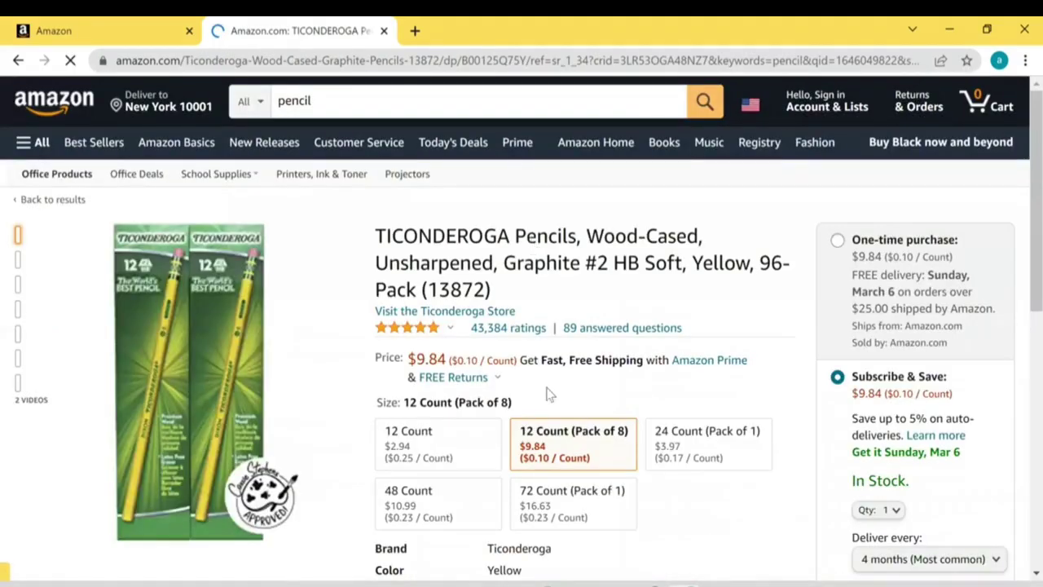
Step: Compare the Ticonderoga 12 Count, 12 Count (Pack of 8), 24 Count and 48 Count sizes, and return to the Manage Inventory tab
{"action": "left_click", "coordinate": [417, 458]}
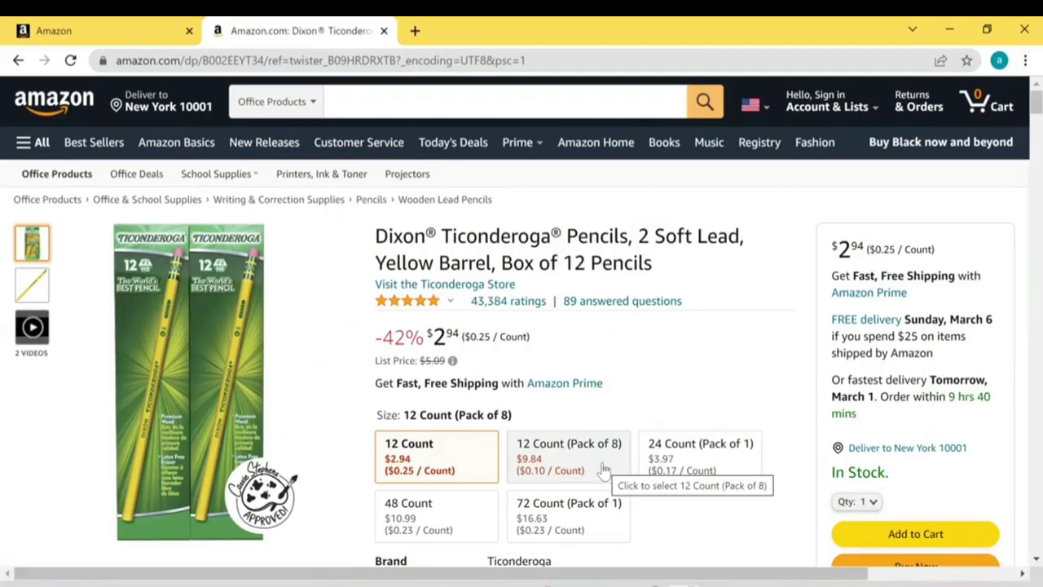
{"action": "left_click", "coordinate": [603, 471]}
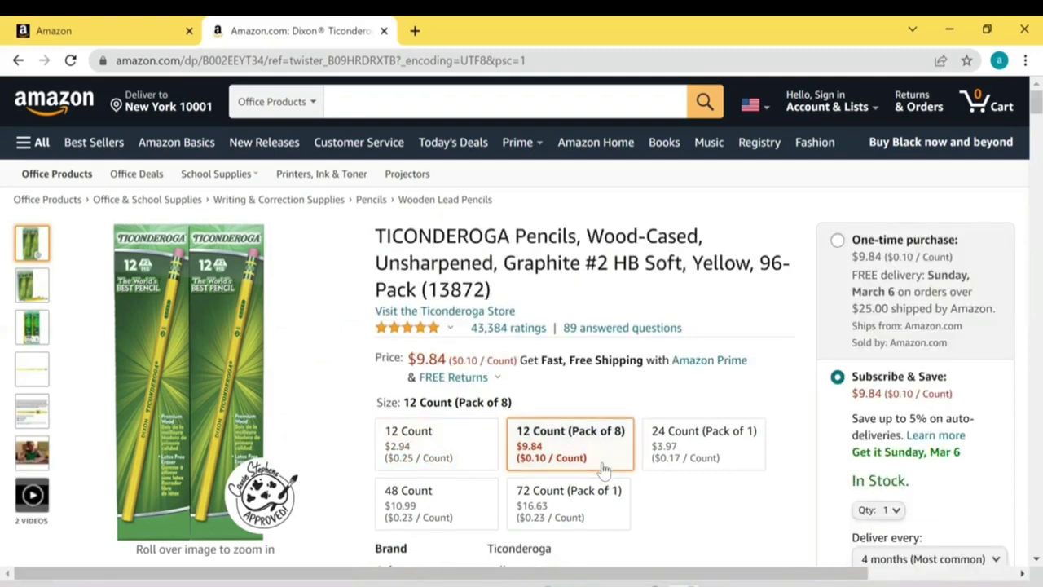
{"action": "left_click", "coordinate": [673, 466]}
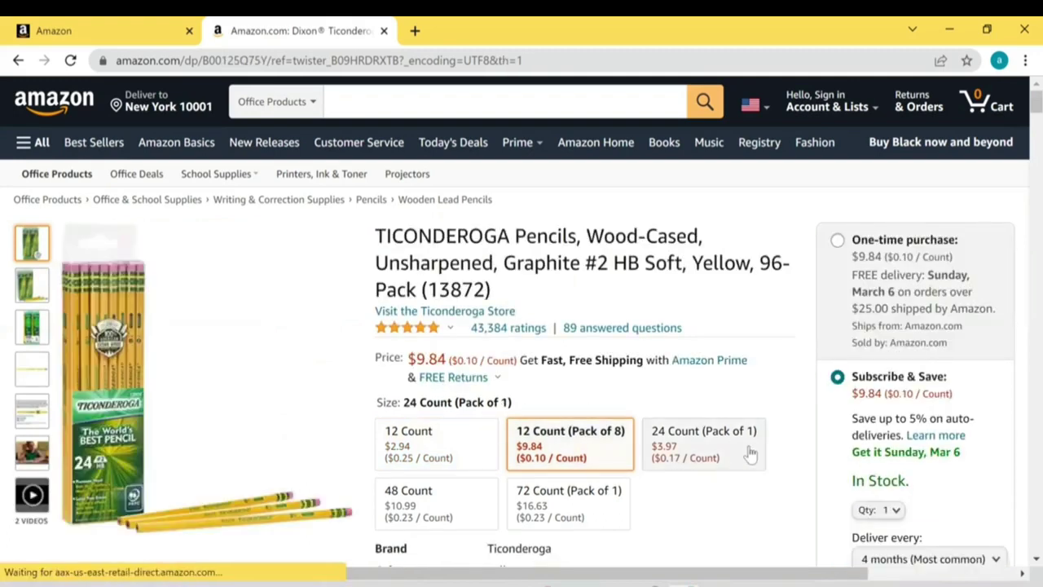
{"action": "left_click", "coordinate": [423, 494]}
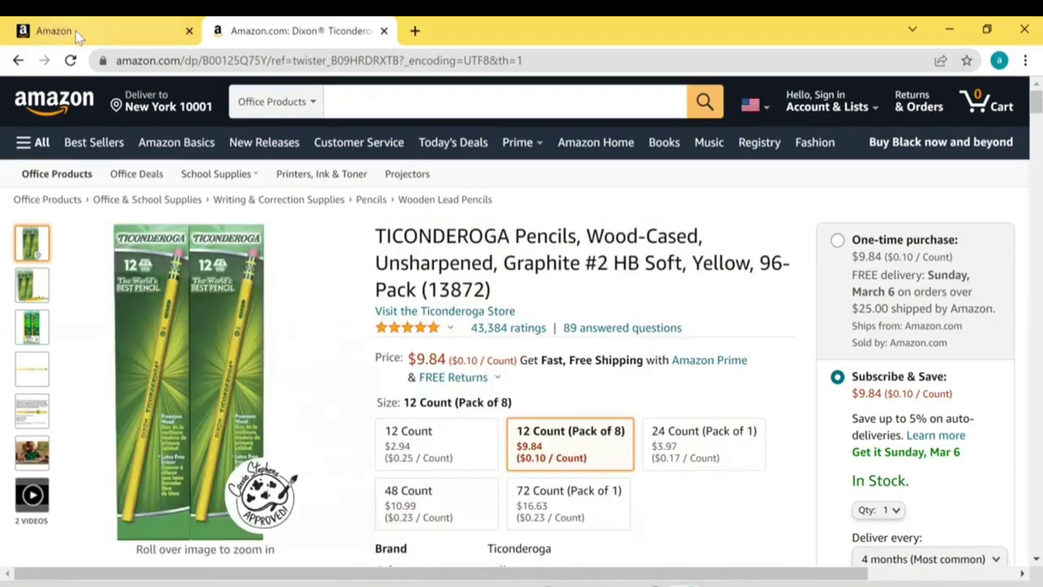
{"action": "left_click", "coordinate": [78, 35]}
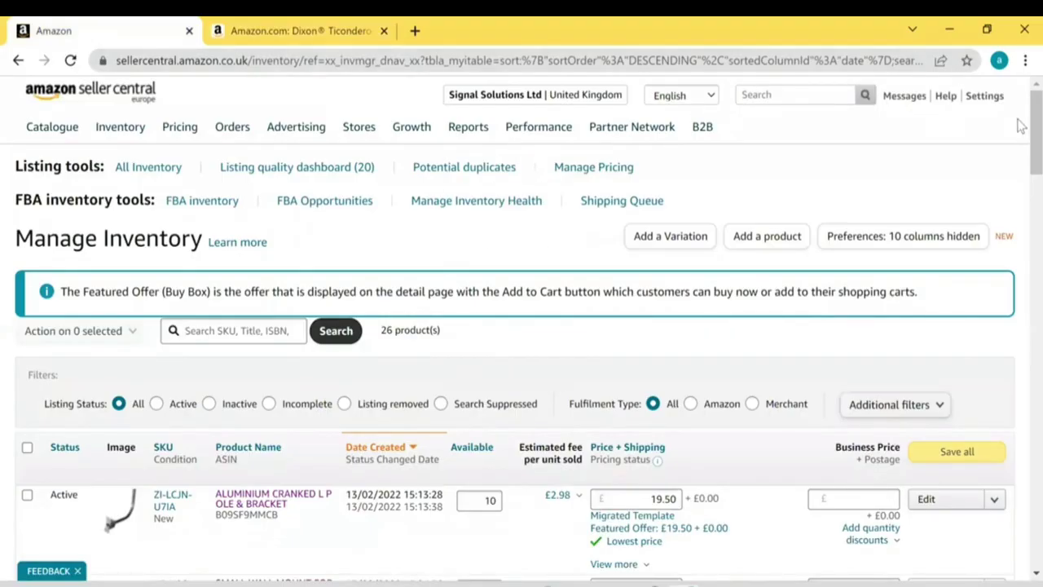
Step: Open the Aluminium Cranked L Pole & Bracket listing for editing, check its variation options and return to Manage Inventory
{"action": "left_click_drag", "start_coordinate": [1020, 127], "coordinate": [1020, 143]}
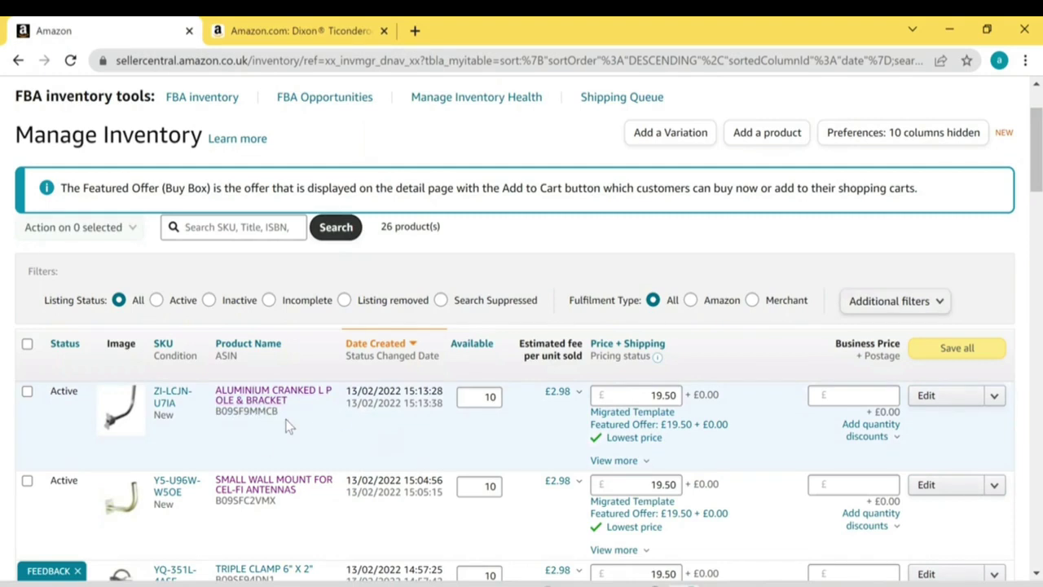
{"action": "left_click", "coordinate": [954, 405]}
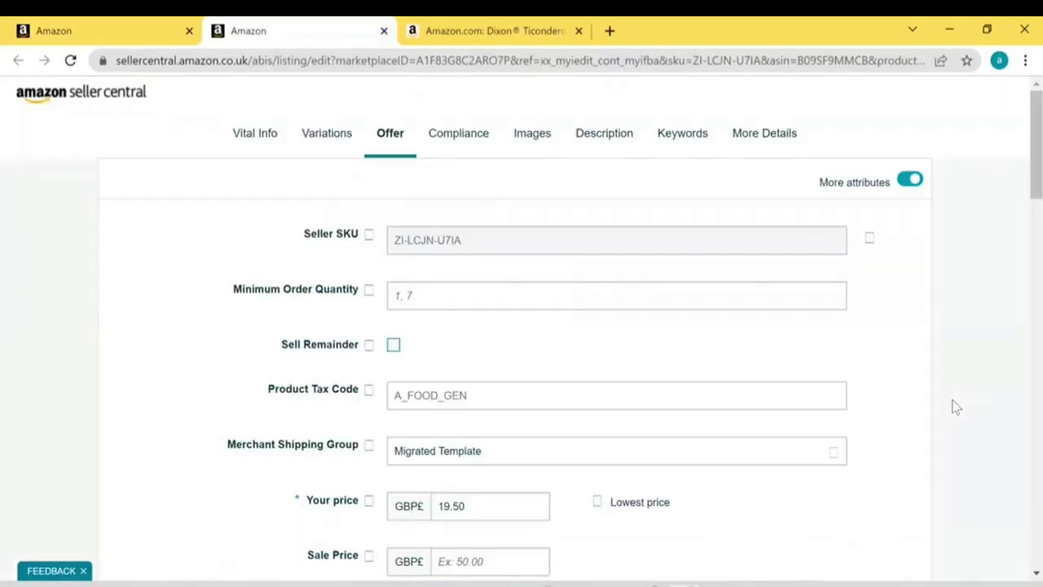
{"action": "left_click", "coordinate": [318, 293]}
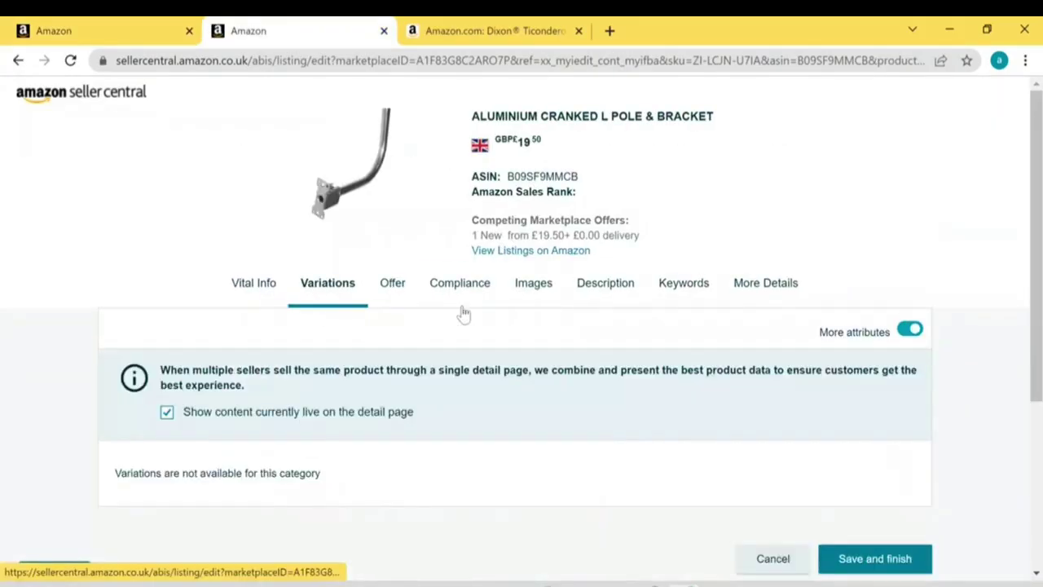
{"action": "scroll", "coordinate": [1020, 221], "scroll_direction": "down", "scroll_amount": 2}
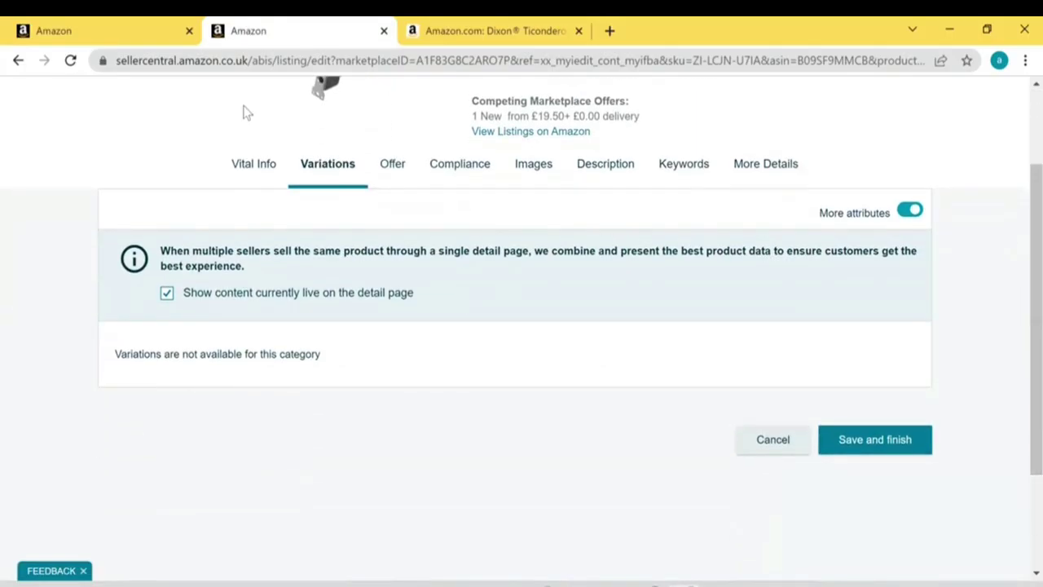
{"action": "scroll", "coordinate": [1017, 261], "scroll_direction": "up", "scroll_amount": 2}
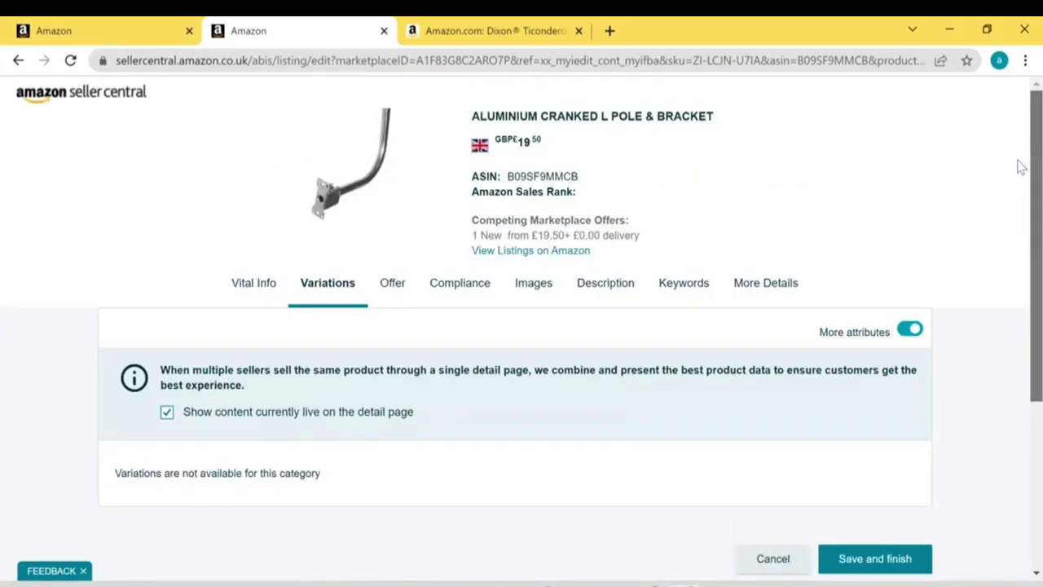
{"action": "left_click", "coordinate": [18, 62]}
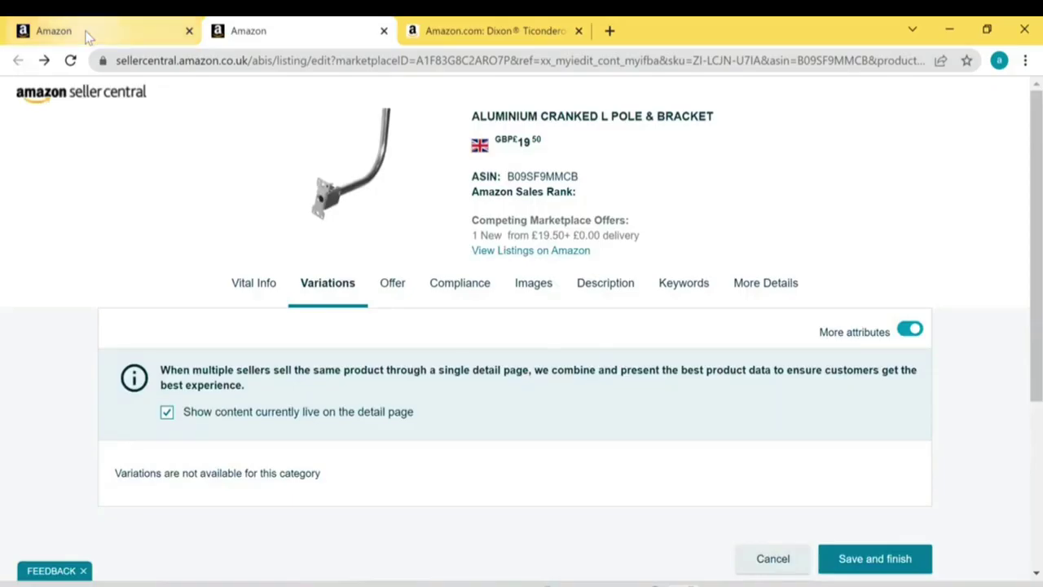
{"action": "left_click", "coordinate": [88, 33]}
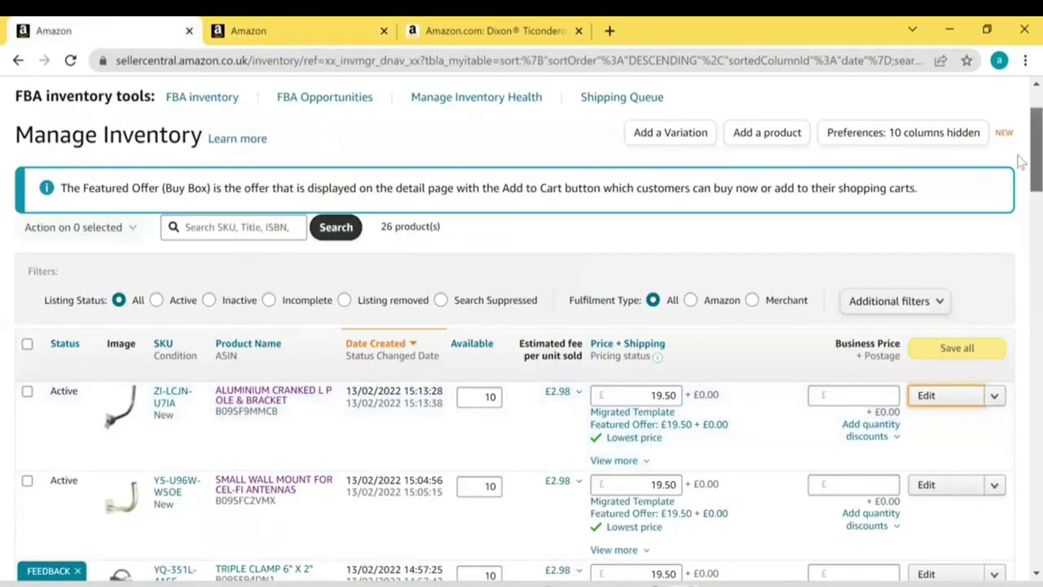
Step: Start adding a new product that is not sold on Amazon
{"action": "scroll", "coordinate": [1020, 171], "scroll_direction": "up", "scroll_amount": 2}
{"action": "mouse_move", "coordinate": [120, 127]}
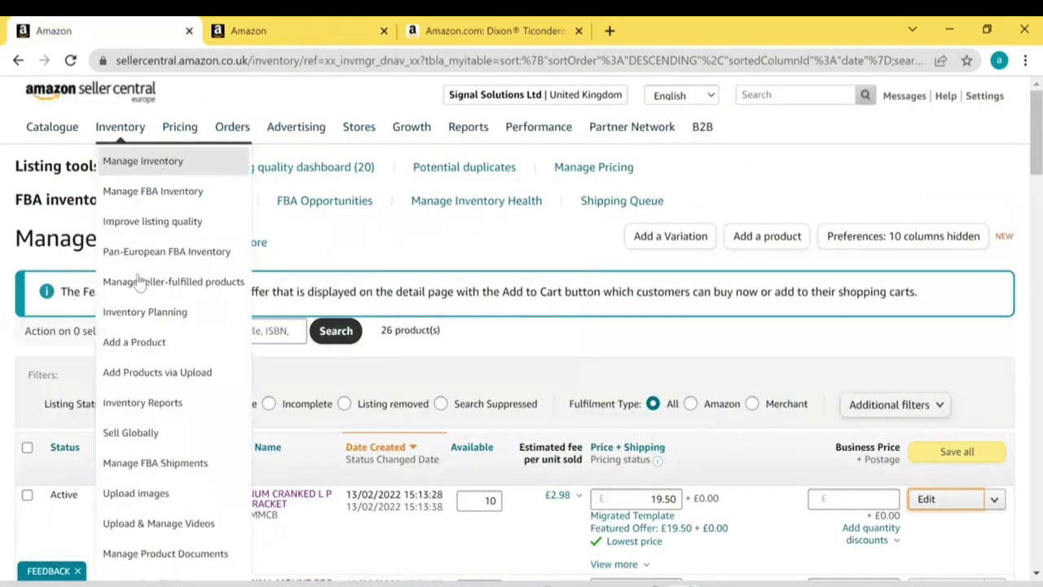
{"action": "left_click", "coordinate": [137, 345]}
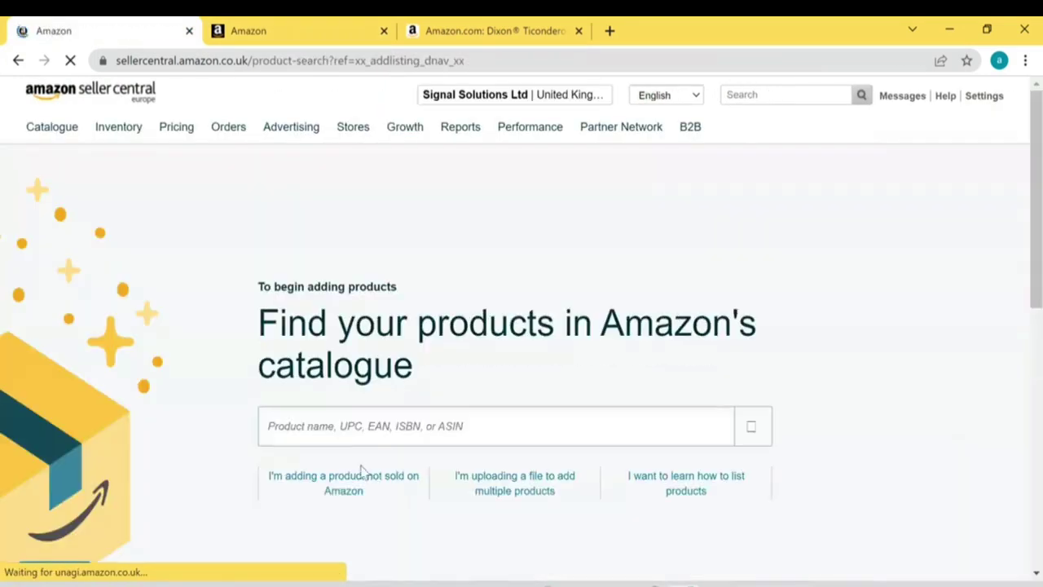
{"action": "left_click", "coordinate": [344, 489]}
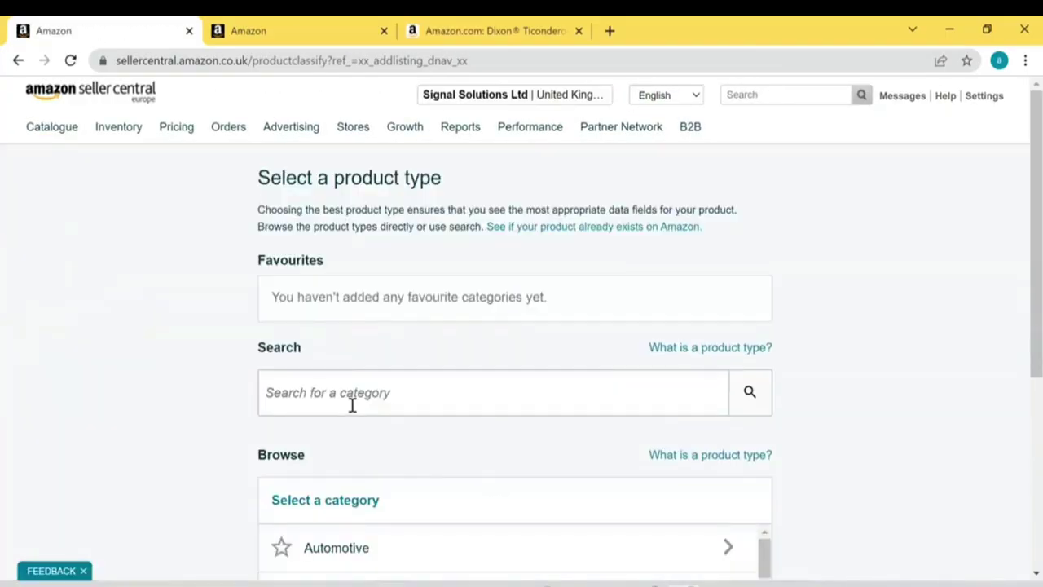
Step: Search the product types for "blue pencil" and select WRITING INSTRUMENT under Art & Craft Supplies > Drawing > Drawing Media > Pencils > Coloured Pencils
{"action": "left_click", "coordinate": [352, 404]}
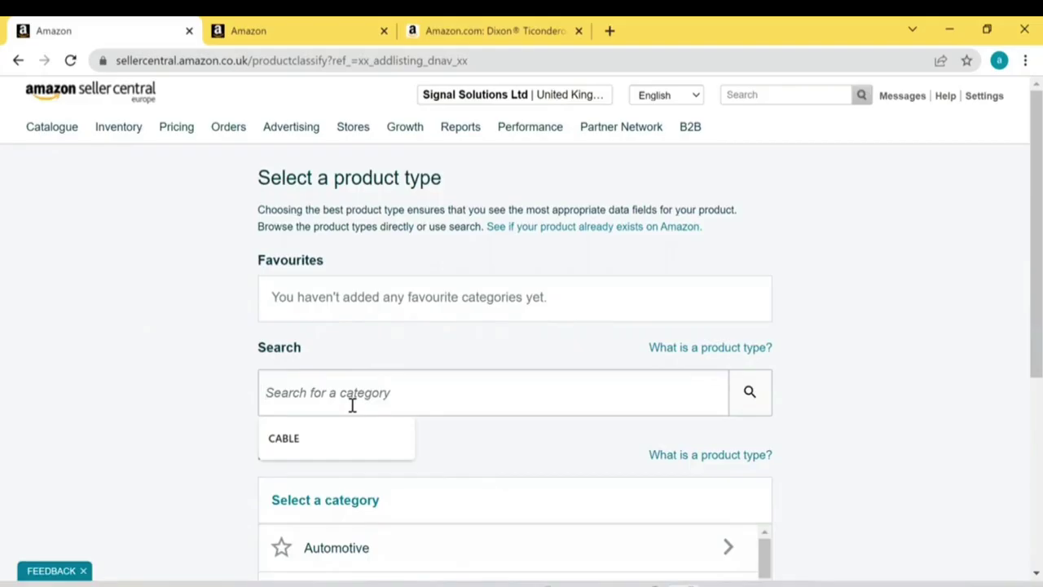
{"action": "type", "text": "blue pecil"}
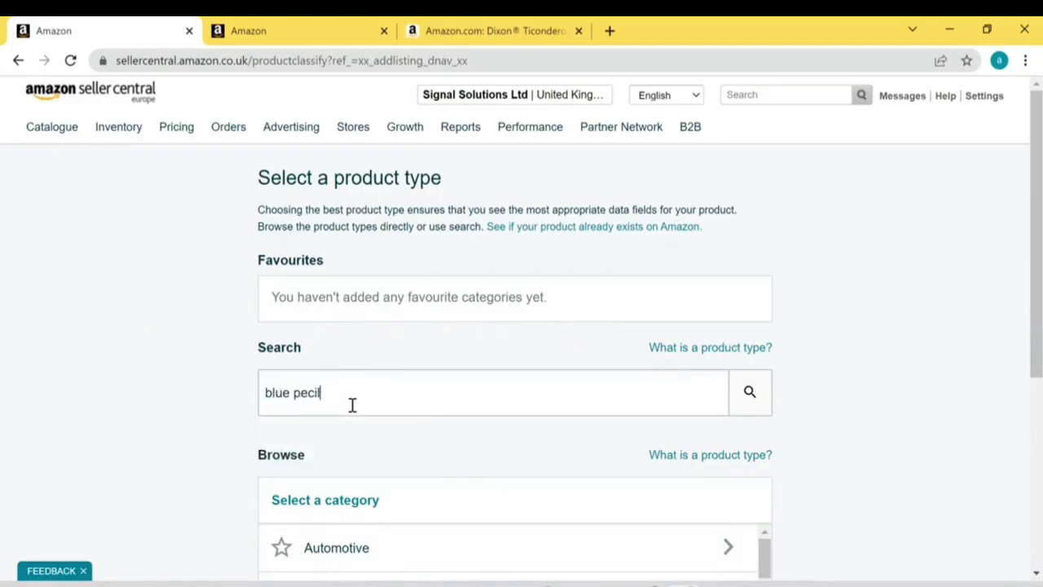
{"action": "key", "text": "Return"}
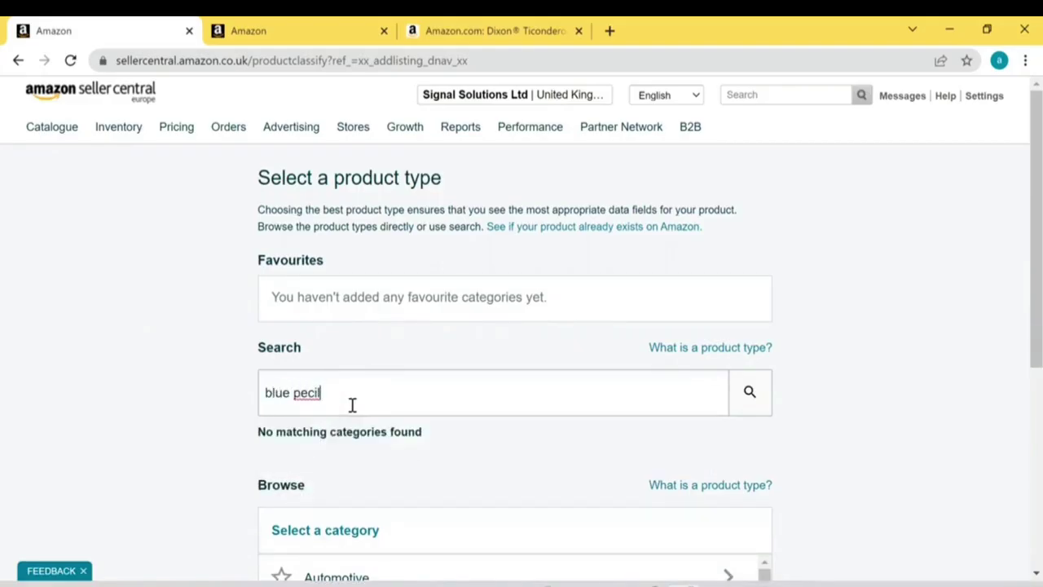
{"action": "left_click_drag", "start_coordinate": [1019, 263], "coordinate": [1020, 353]}
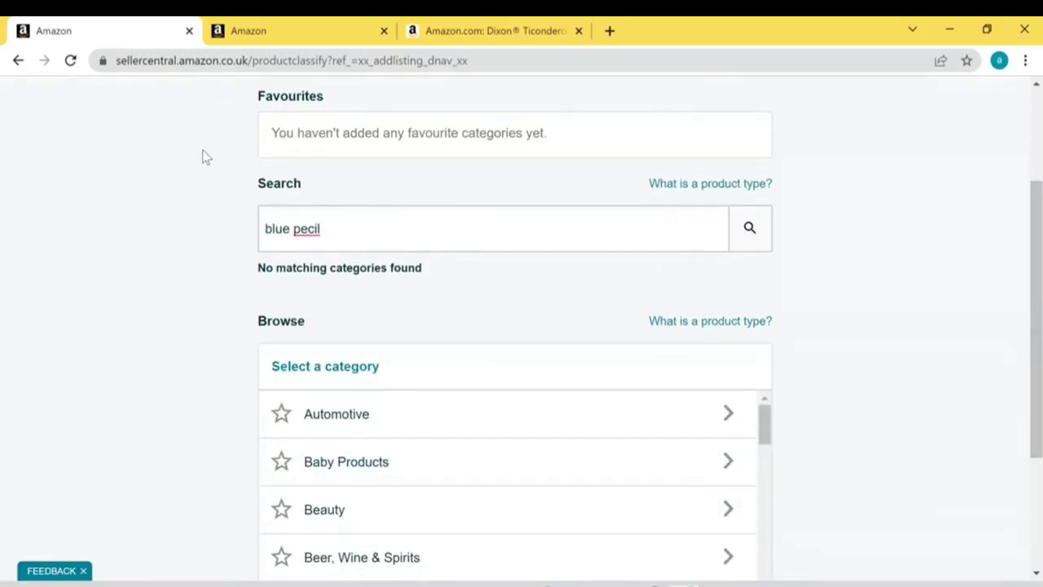
{"action": "left_click", "coordinate": [308, 228]}
{"action": "type", "text": "n"}
{"action": "key", "text": "Return"}
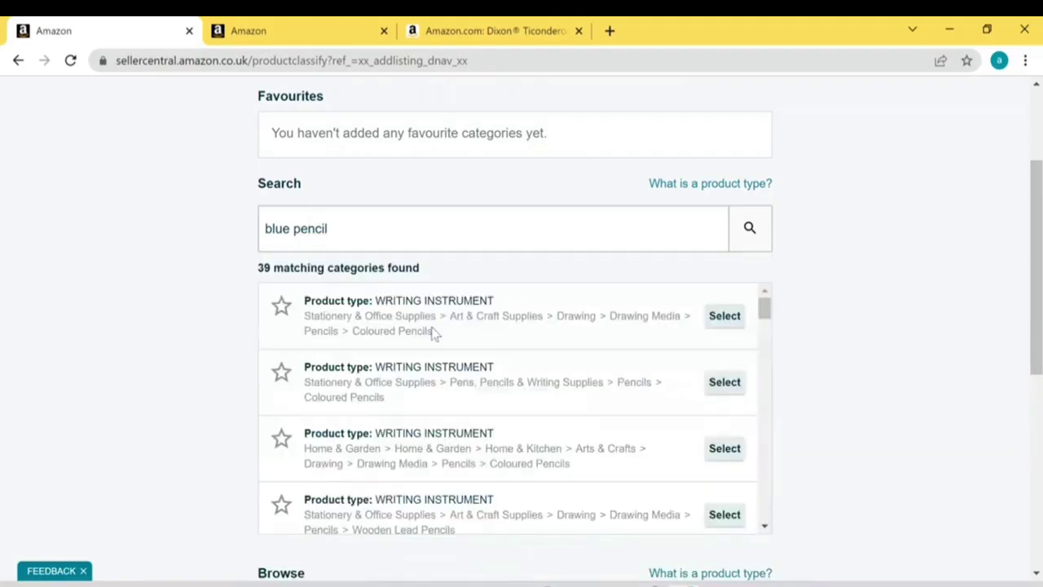
{"action": "left_click", "coordinate": [714, 329]}
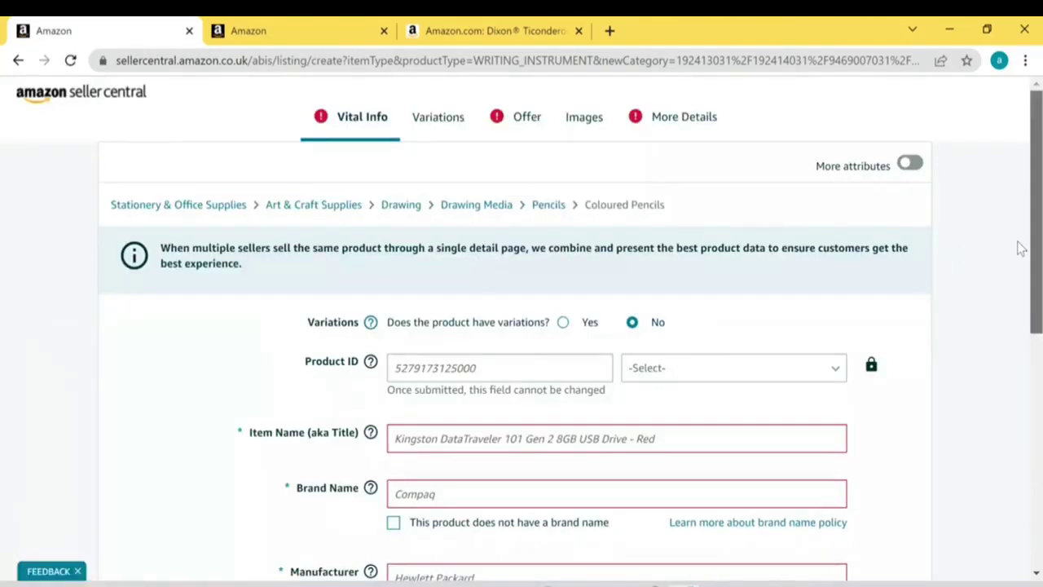
Step: Enter "blue pencil" as both the item name and the brand name in the vital info
{"action": "scroll", "coordinate": [1020, 248], "scroll_direction": "down", "scroll_amount": 2}
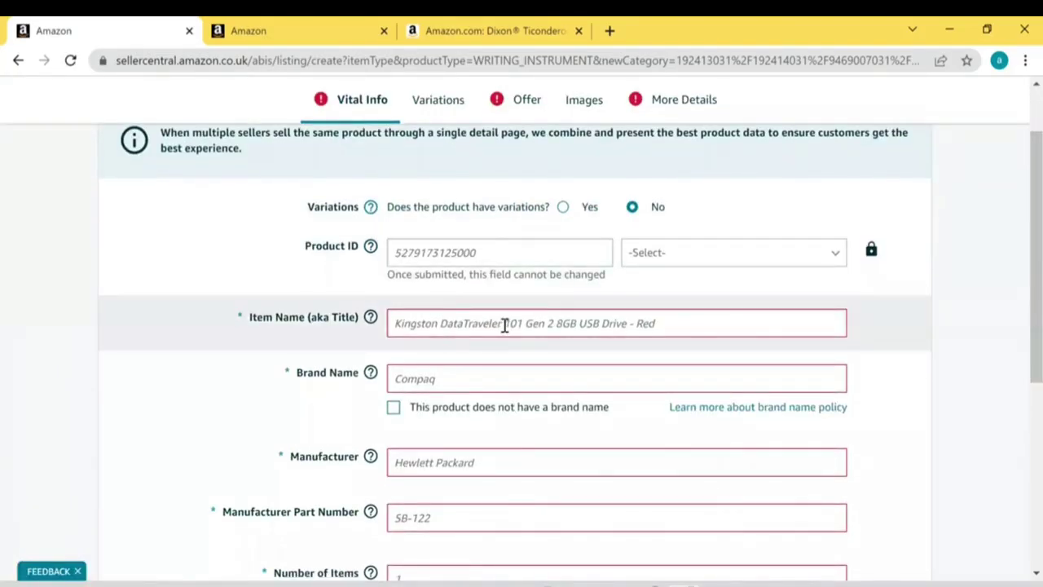
{"action": "left_click", "coordinate": [505, 324]}
{"action": "type", "text": "blu"}
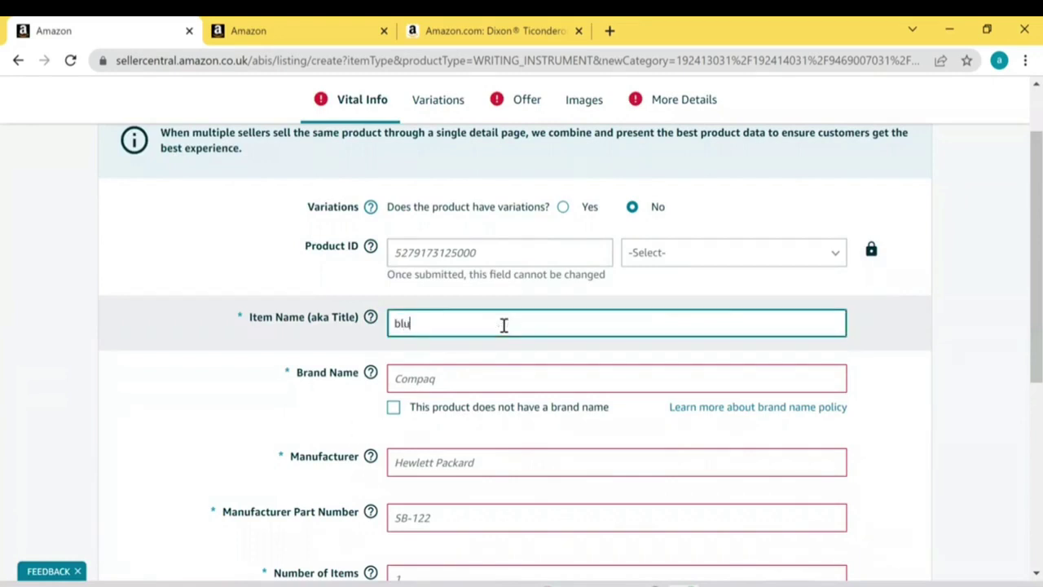
{"action": "type", "text": "e pencil"}
{"action": "left_click", "coordinate": [480, 381]}
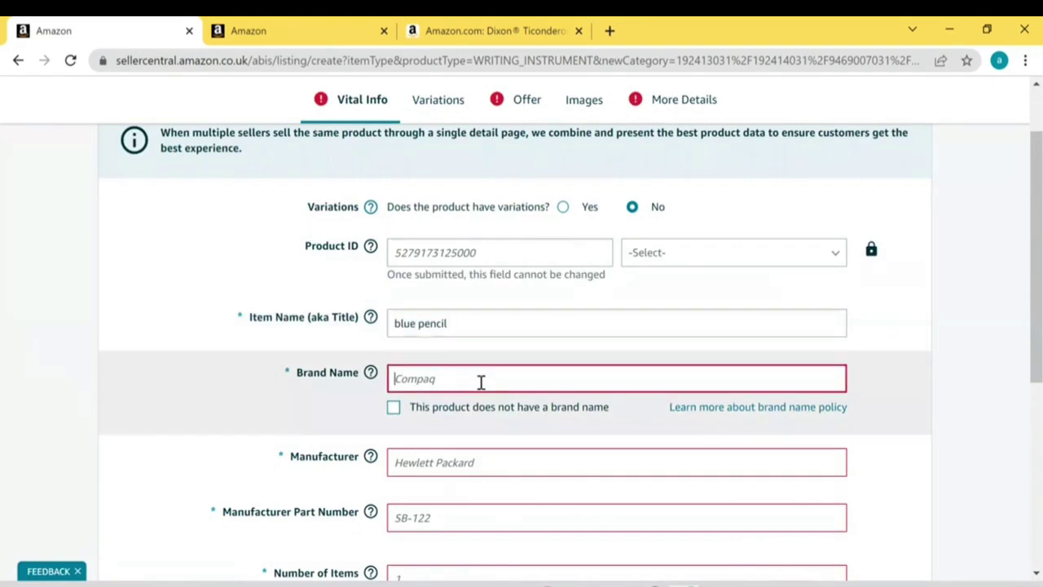
{"action": "type", "text": "blue "}
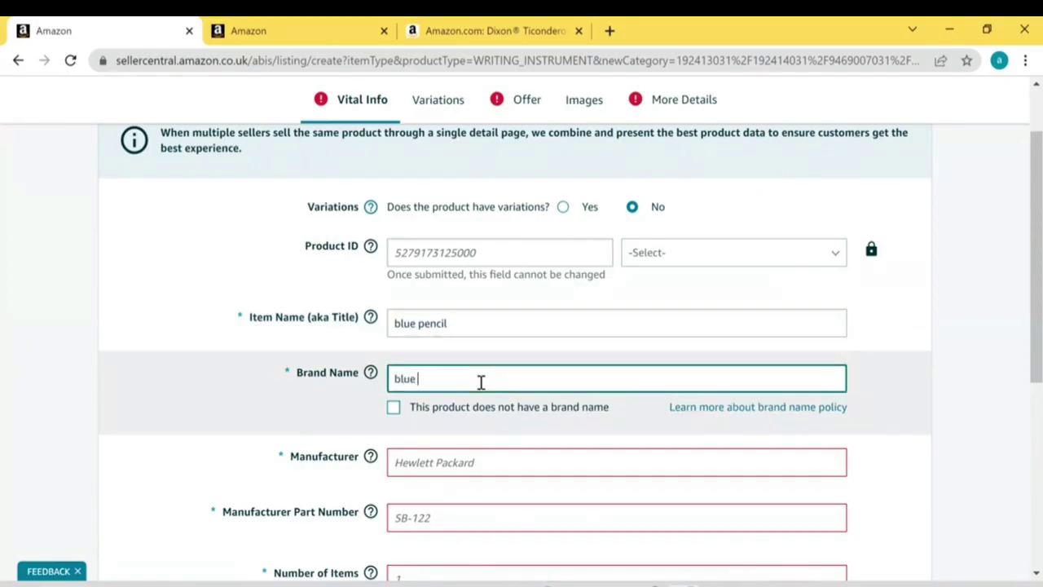
{"action": "type", "text": "pencil"}
Step: Set the manufacturer to "bnn", the manufacturer part number to "bn34" and the number of items to 1
{"action": "left_click", "coordinate": [442, 451]}
{"action": "type", "text": "bnn"}
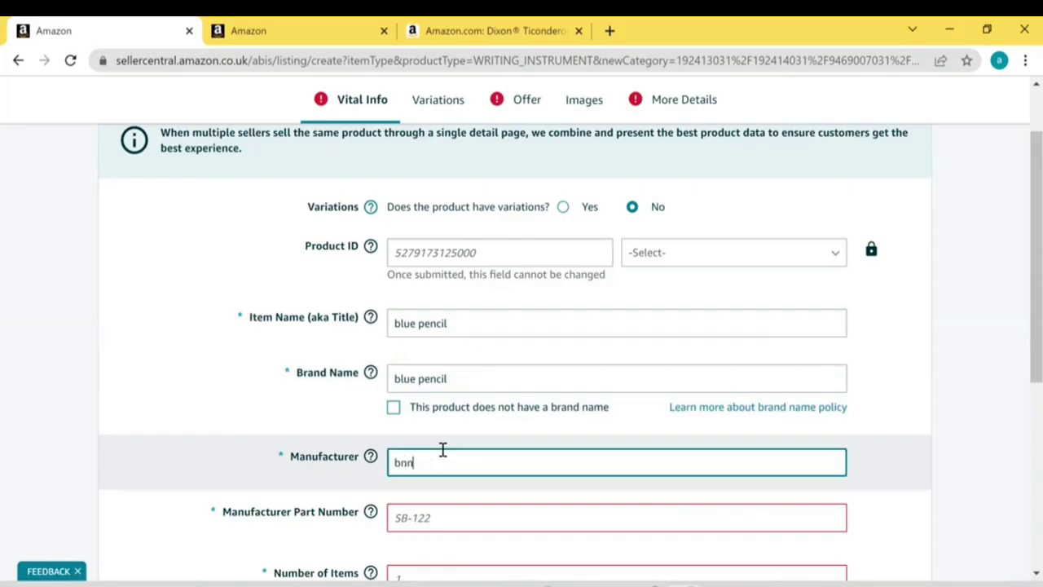
{"action": "scroll", "coordinate": [1020, 420], "scroll_direction": "down", "scroll_amount": 2}
{"action": "scroll", "coordinate": [1021, 420], "scroll_direction": "down", "scroll_amount": 1}
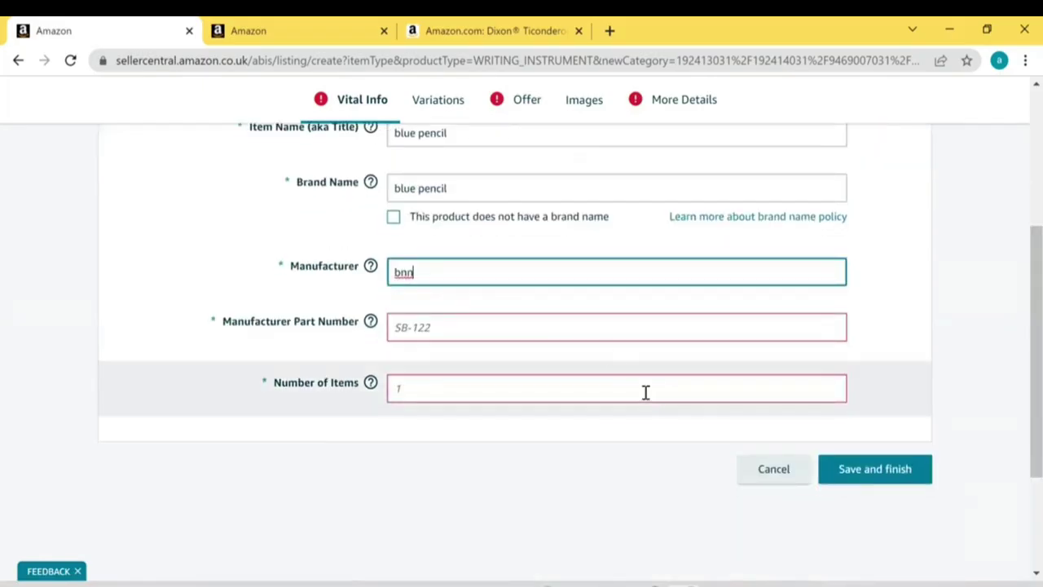
{"action": "left_click", "coordinate": [601, 334]}
{"action": "type", "text": "bn34"}
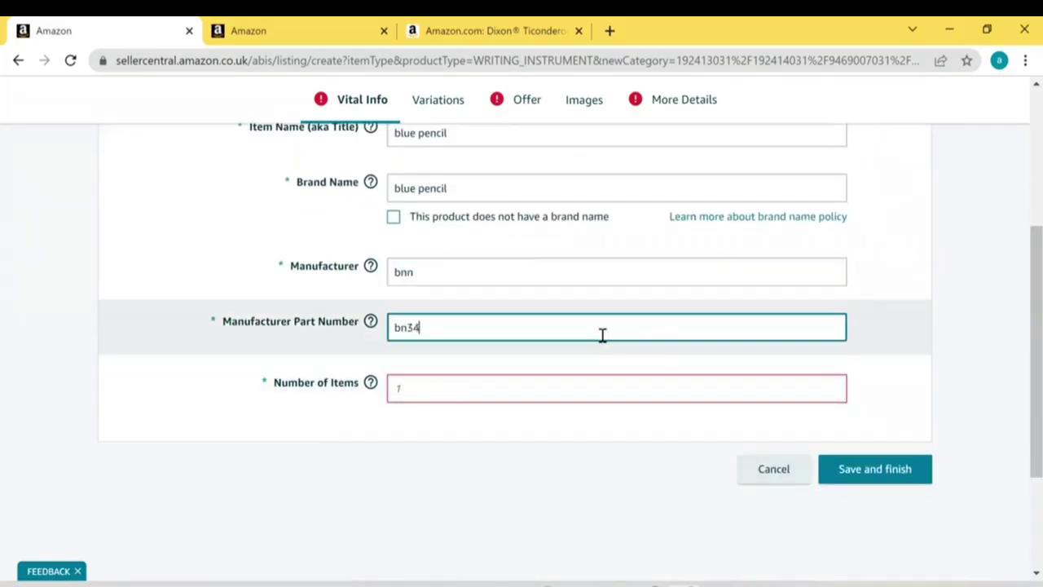
{"action": "left_click", "coordinate": [509, 380]}
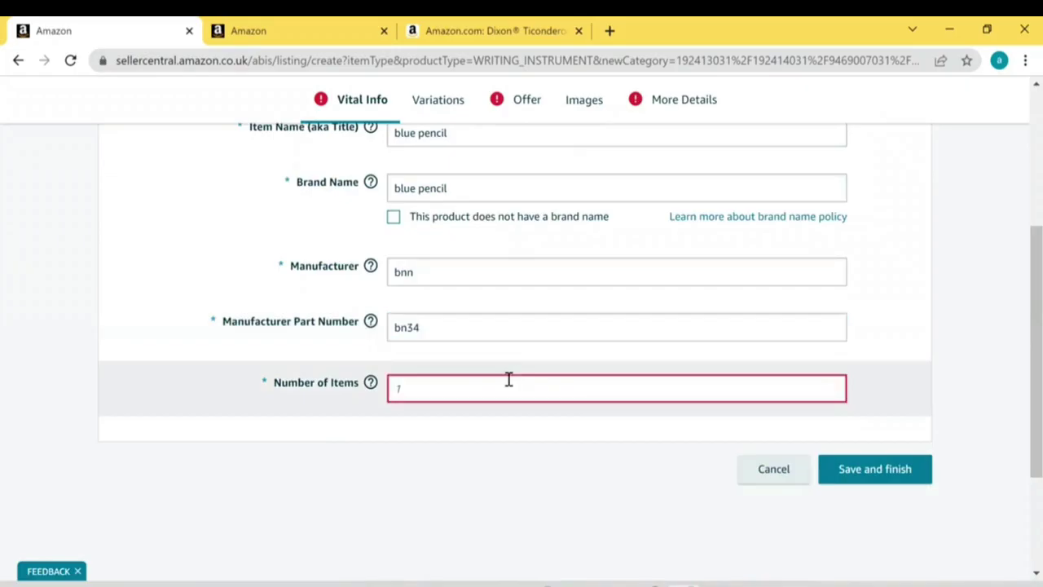
{"action": "type", "text": "1"}
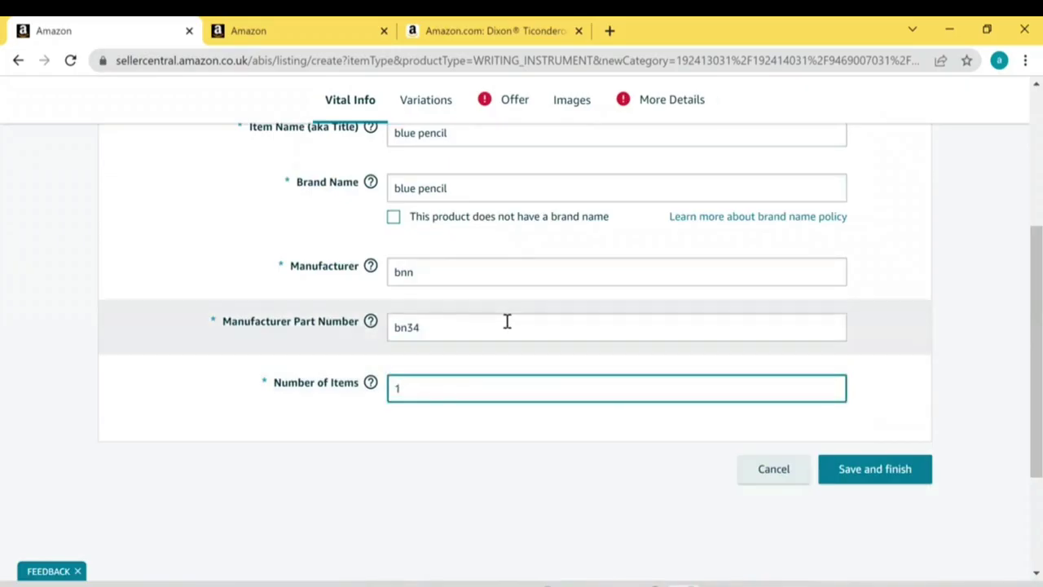
Step: Choose Colour as the product's variation type and add the variations "blue" and "red"
{"action": "left_click", "coordinate": [441, 103]}
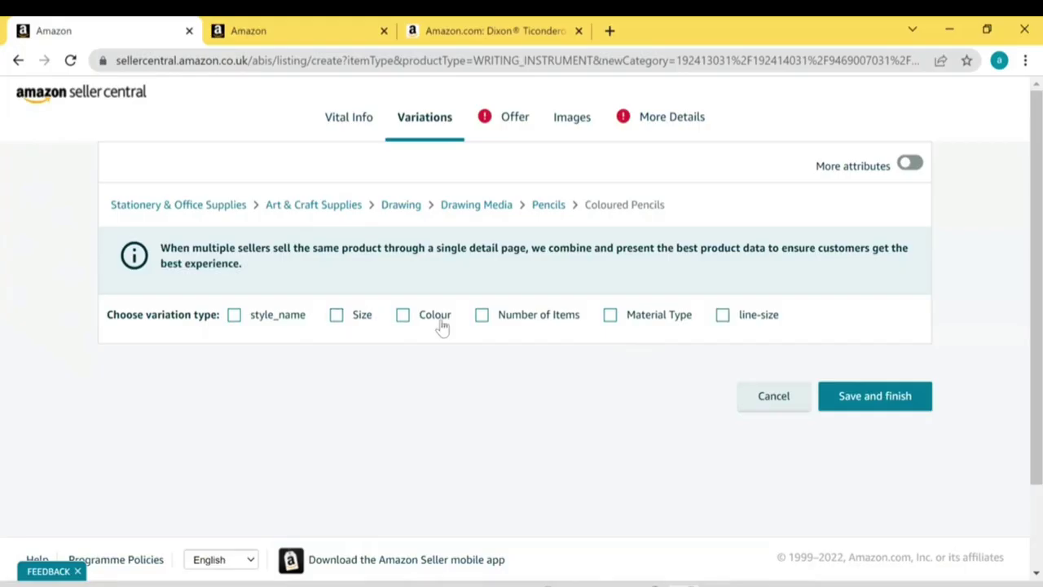
{"action": "left_click", "coordinate": [402, 318]}
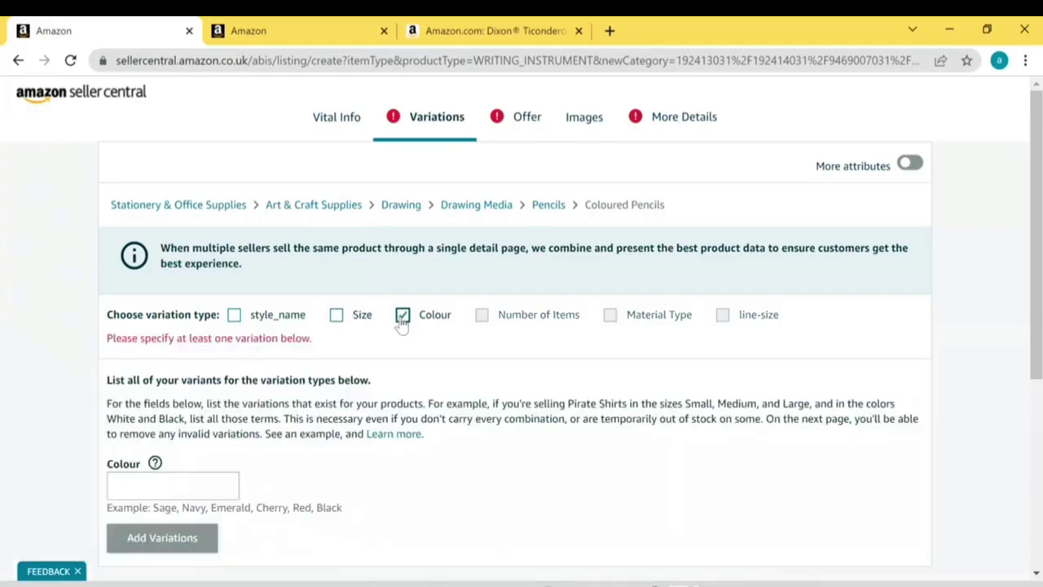
{"action": "left_click", "coordinate": [155, 487]}
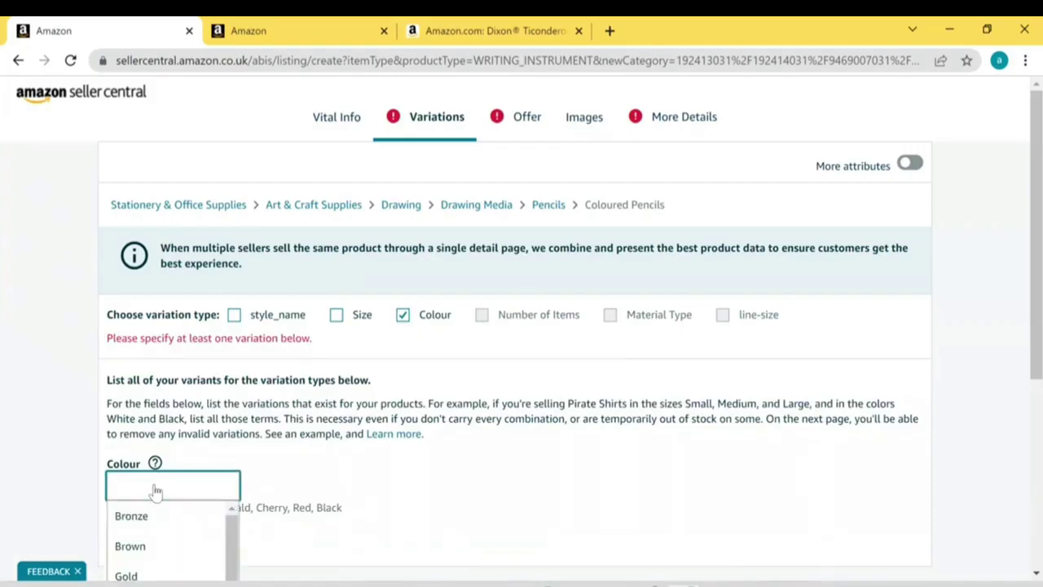
{"action": "type", "text": "blu"}
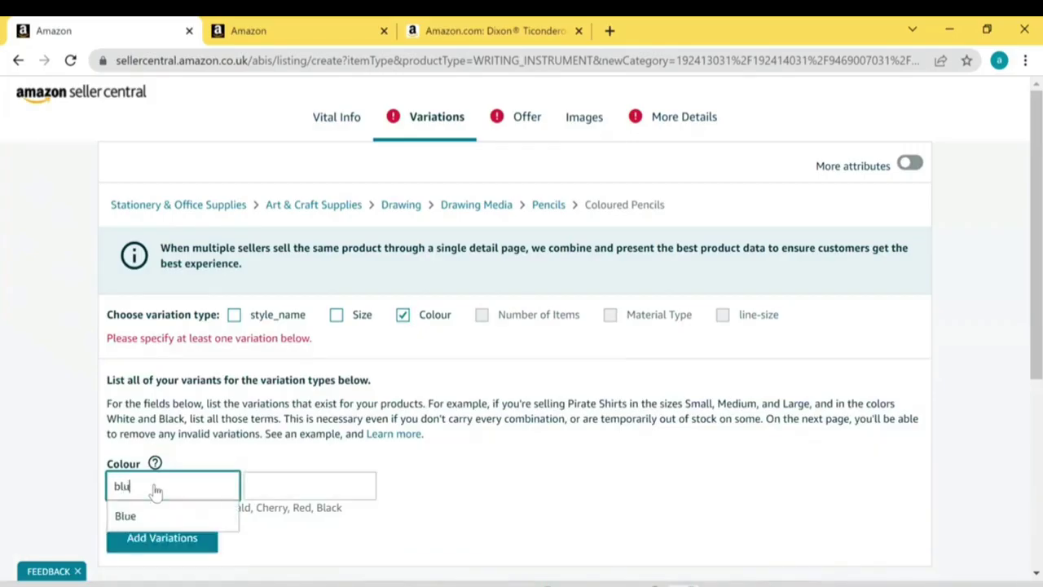
{"action": "type", "text": "e"}
{"action": "left_click", "coordinate": [281, 493]}
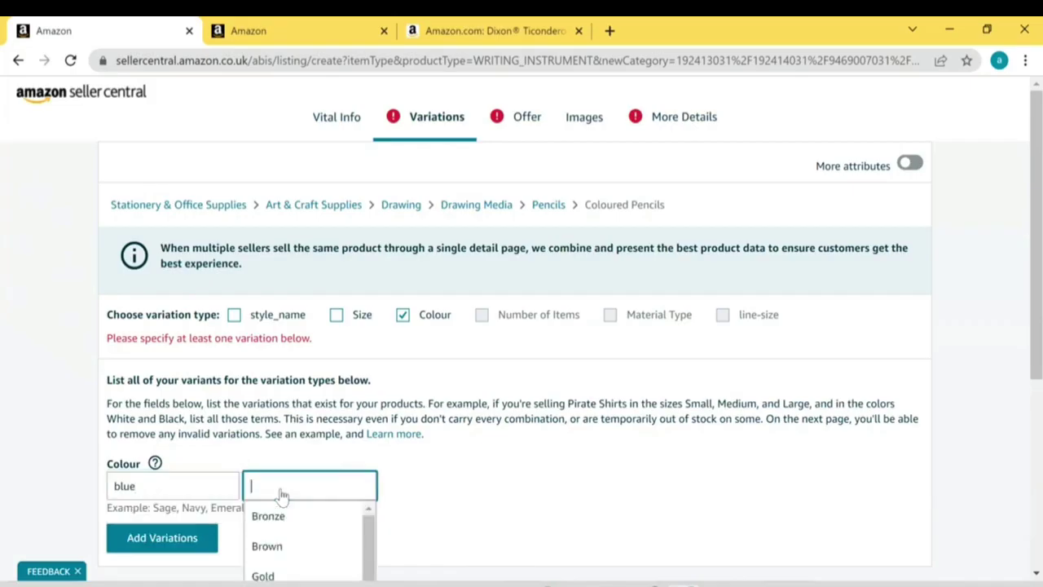
{"action": "type", "text": "red"}
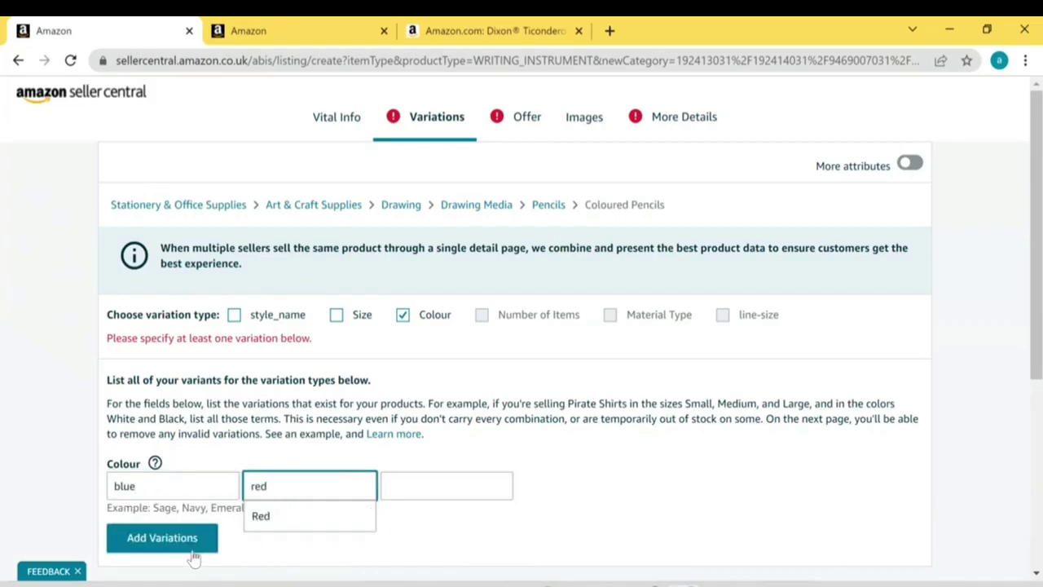
{"action": "left_click", "coordinate": [177, 548]}
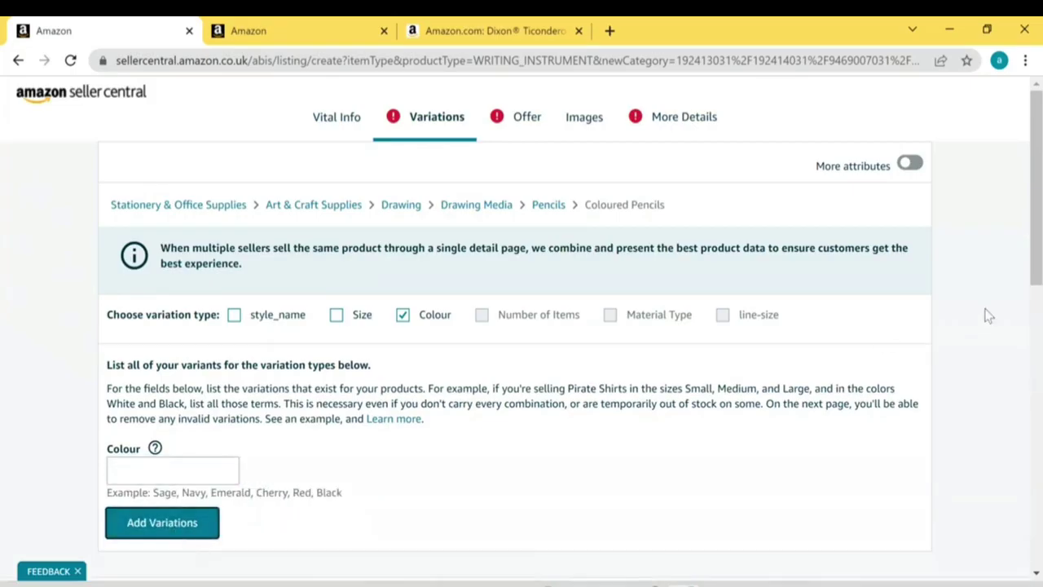
Step: Examine the Product ID fields of the blue and red variations in the variation table
{"action": "scroll", "coordinate": [1017, 312], "scroll_direction": "down", "scroll_amount": 4}
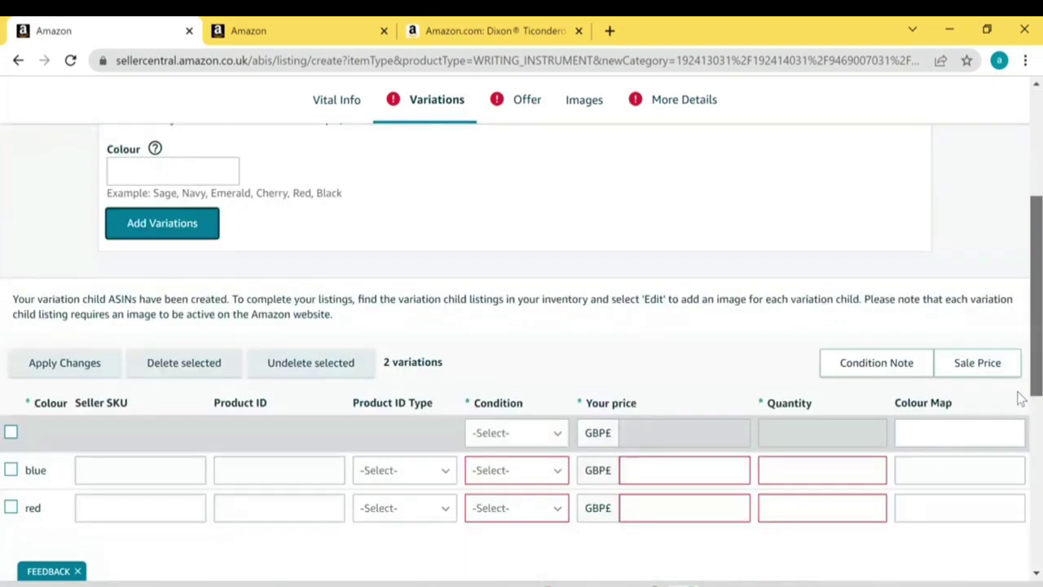
{"action": "scroll", "coordinate": [1016, 396], "scroll_direction": "down", "scroll_amount": 1}
{"action": "left_click", "coordinate": [260, 378]}
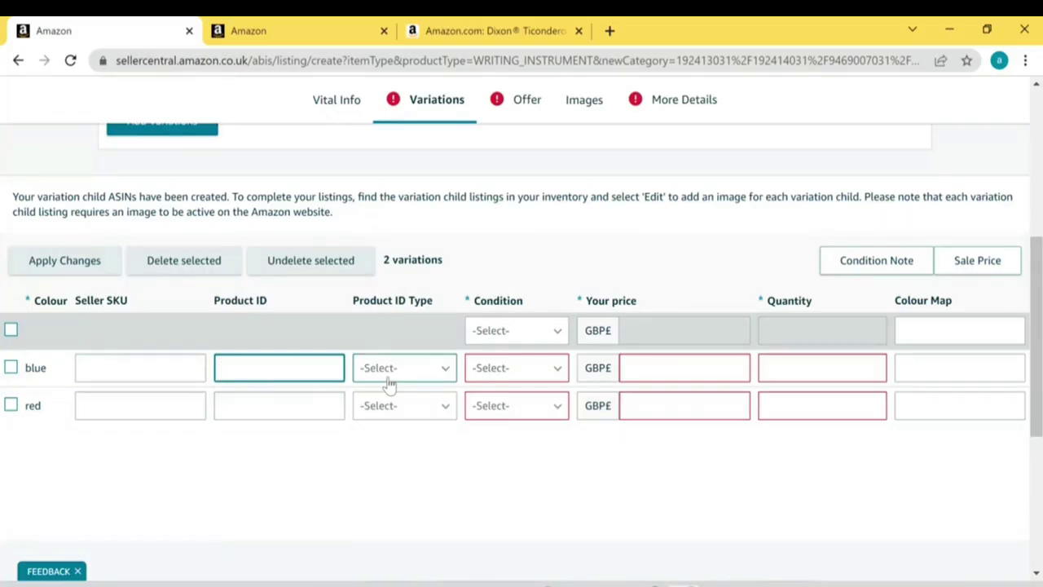
{"action": "left_click", "coordinate": [275, 401]}
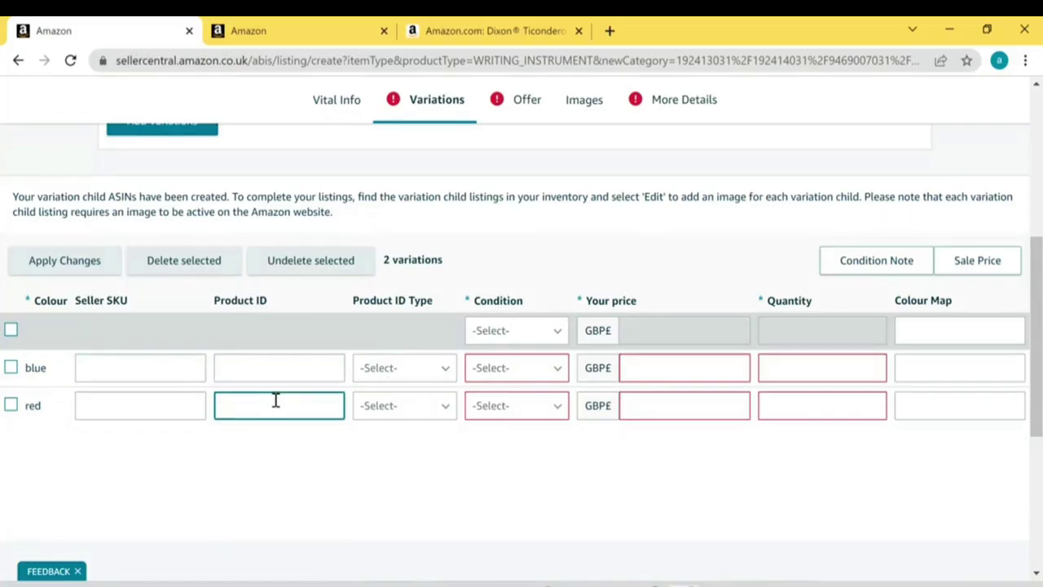
Step: Check the blue variation's Product ID Type options and set the condition in the variation table's bulk-edit row to New
{"action": "left_click", "coordinate": [440, 368]}
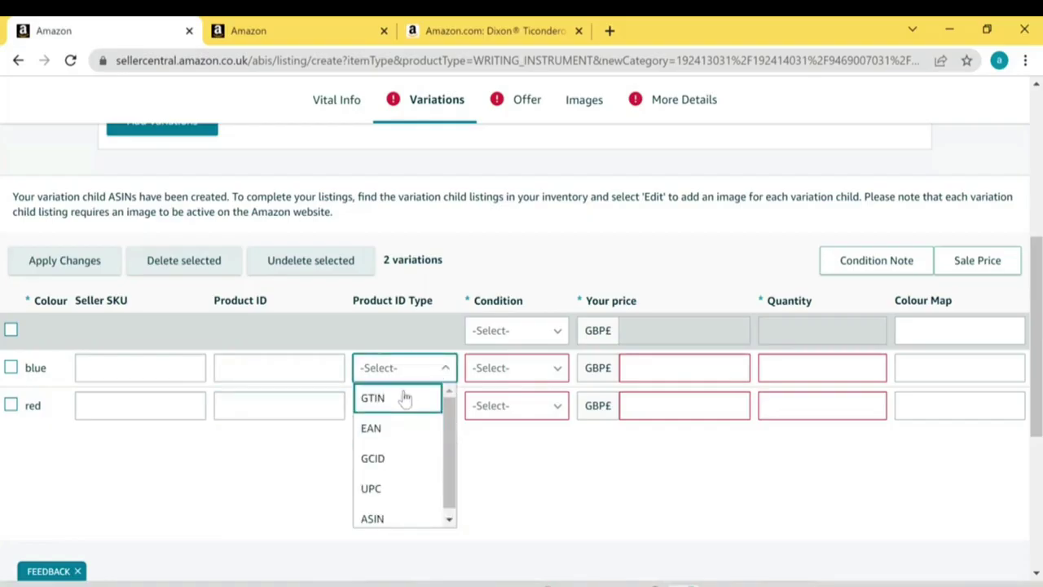
{"action": "left_click", "coordinate": [508, 330]}
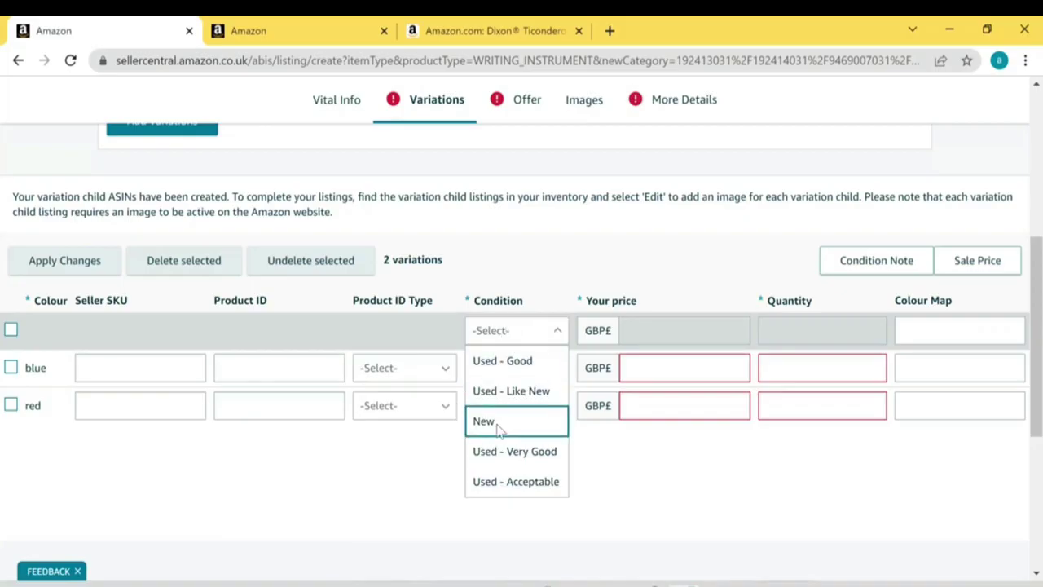
{"action": "left_click", "coordinate": [500, 424]}
Step: Examine the price, quantity and Colour Map fields of the blue and red variations
{"action": "left_click", "coordinate": [649, 369]}
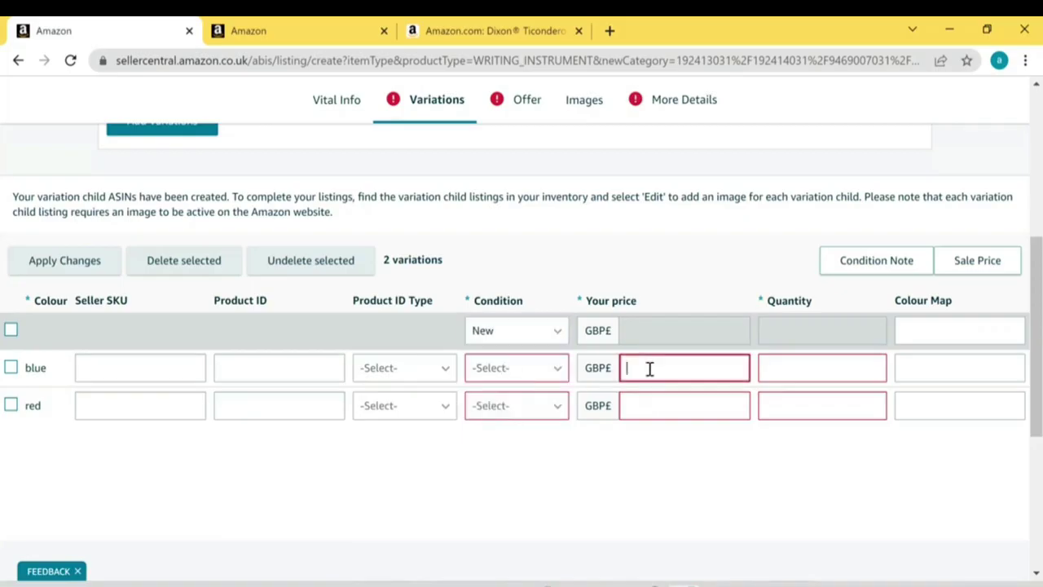
{"action": "left_click", "coordinate": [655, 416]}
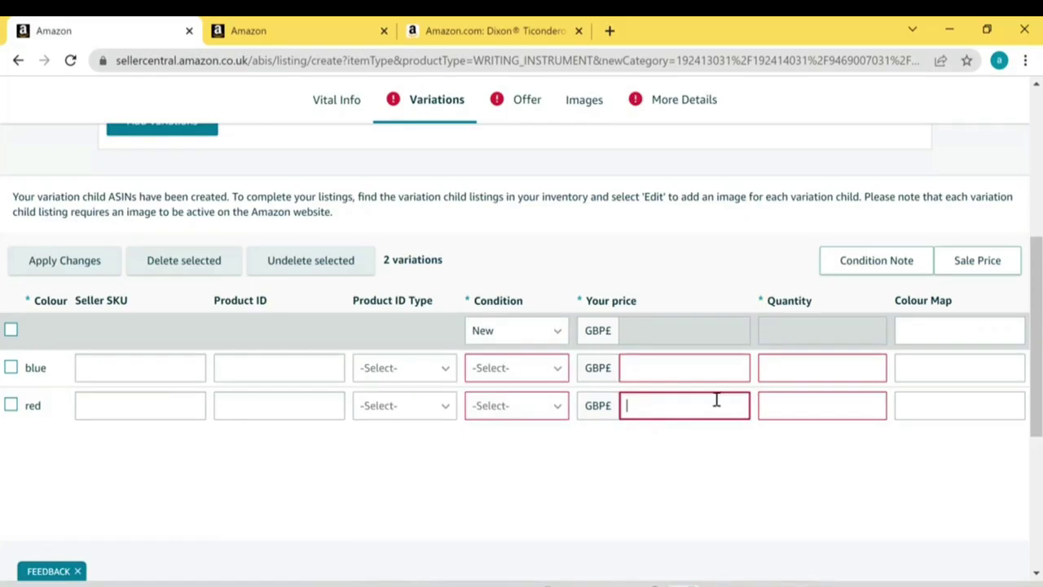
{"action": "left_click", "coordinate": [782, 373]}
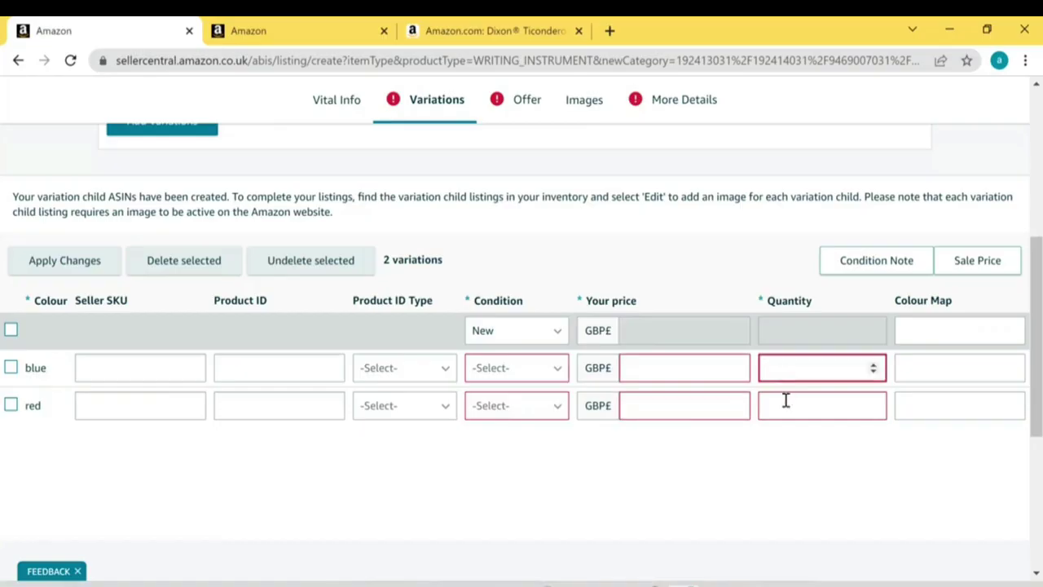
{"action": "left_click", "coordinate": [784, 400]}
{"action": "left_click", "coordinate": [896, 368]}
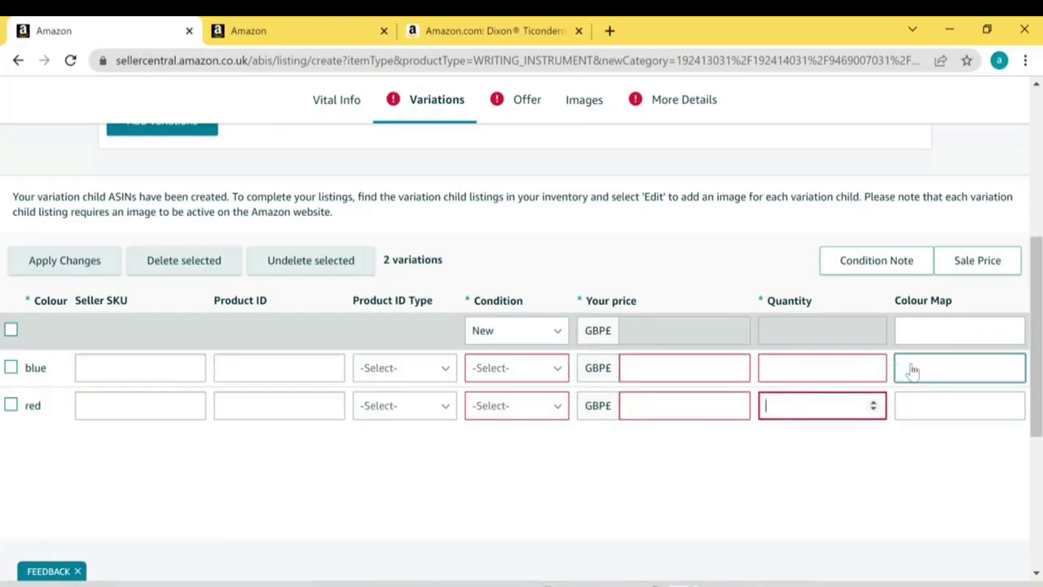
{"action": "left_click", "coordinate": [837, 472]}
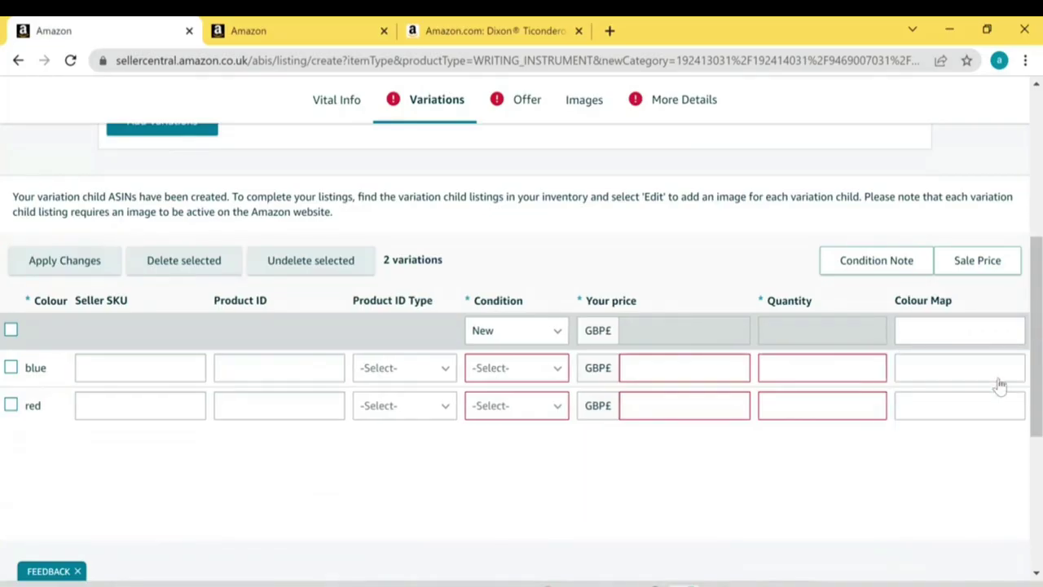
Step: Review the product's variation type and colour settings and open the Offer section to view its fields
{"action": "left_click_drag", "start_coordinate": [1033, 352], "coordinate": [1020, 189]}
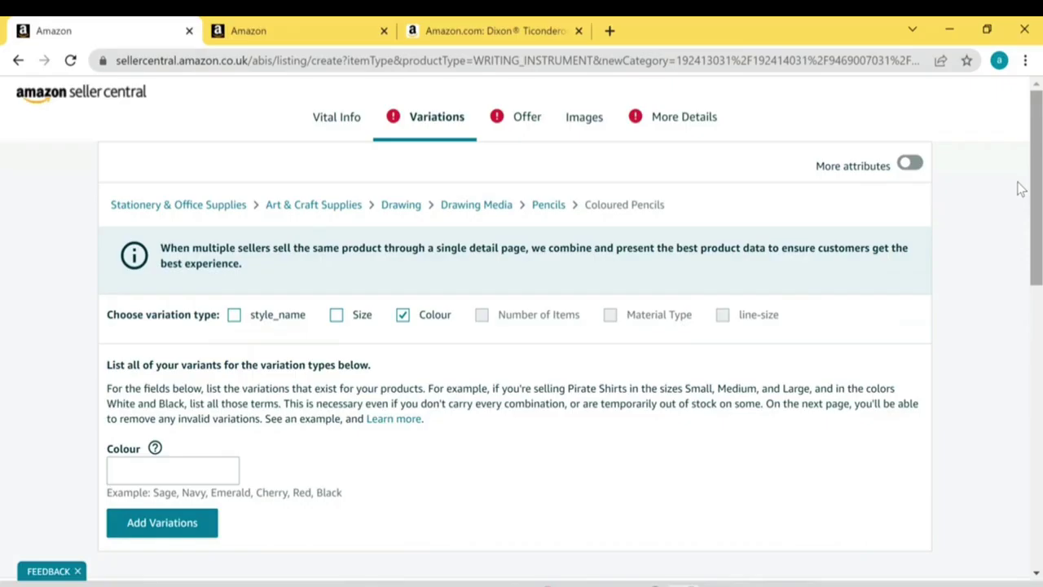
{"action": "scroll", "coordinate": [1018, 228], "scroll_direction": "down", "scroll_amount": 2}
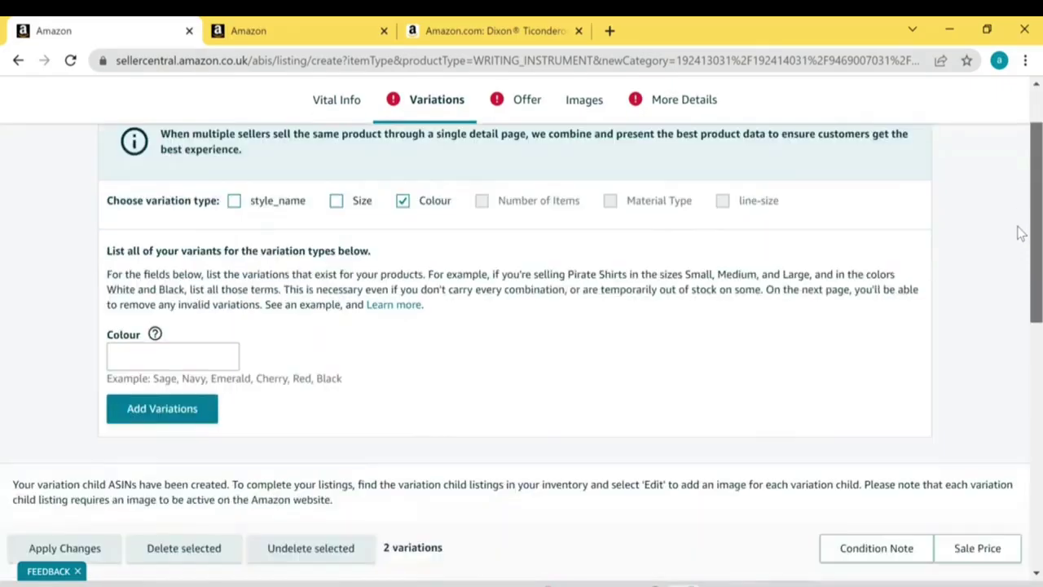
{"action": "scroll", "coordinate": [815, 187], "scroll_direction": "up", "scroll_amount": 1}
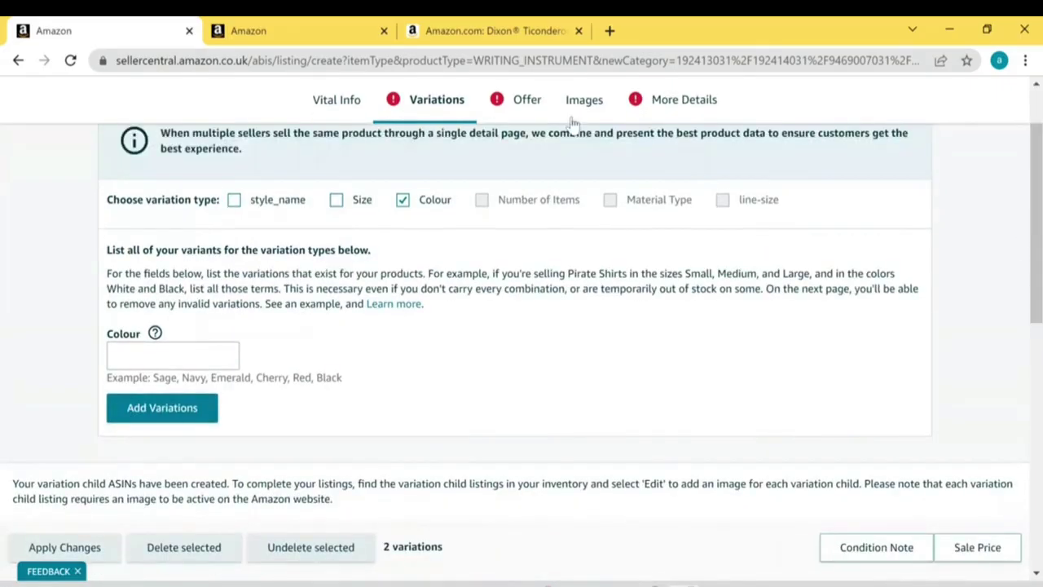
{"action": "left_click", "coordinate": [524, 104]}
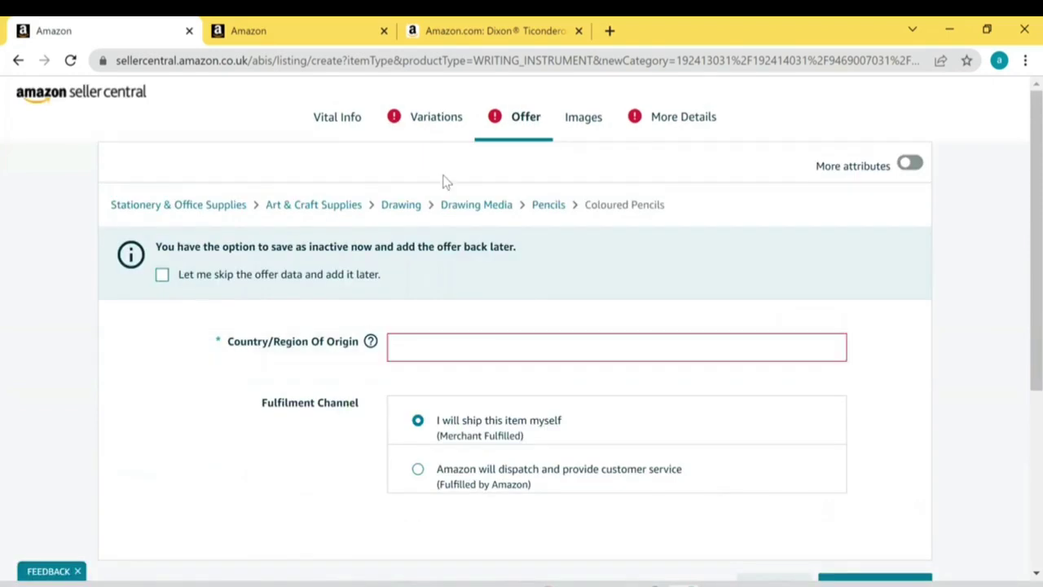
Step: Return to the variation table and check the price fields of the blue and red variations
{"action": "left_click", "coordinate": [434, 124]}
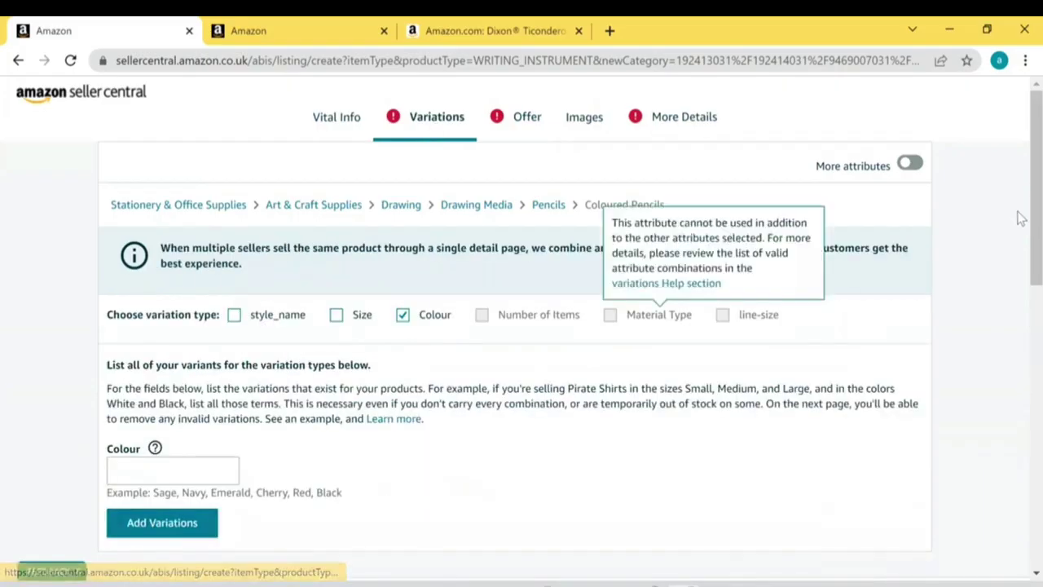
{"action": "scroll", "coordinate": [1018, 225], "scroll_direction": "down", "scroll_amount": 2}
{"action": "scroll", "coordinate": [1021, 296], "scroll_direction": "down", "scroll_amount": 2}
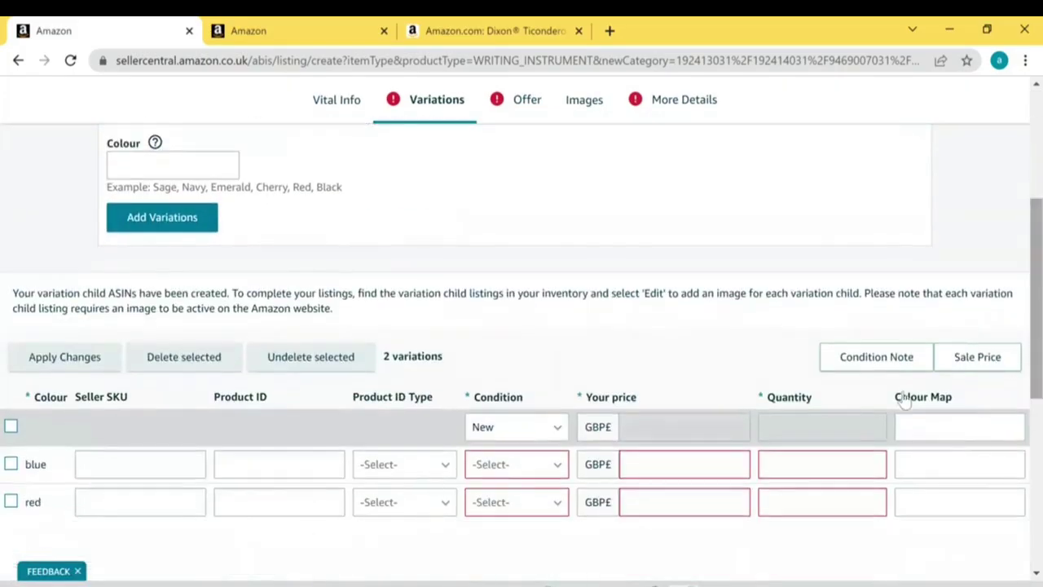
{"action": "left_click", "coordinate": [648, 462]}
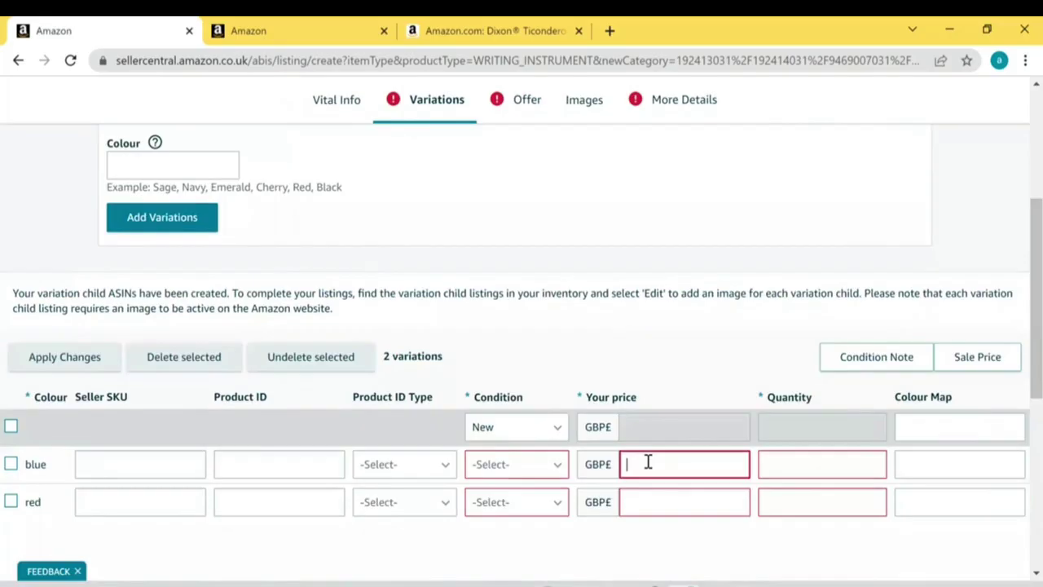
{"action": "left_click", "coordinate": [640, 505]}
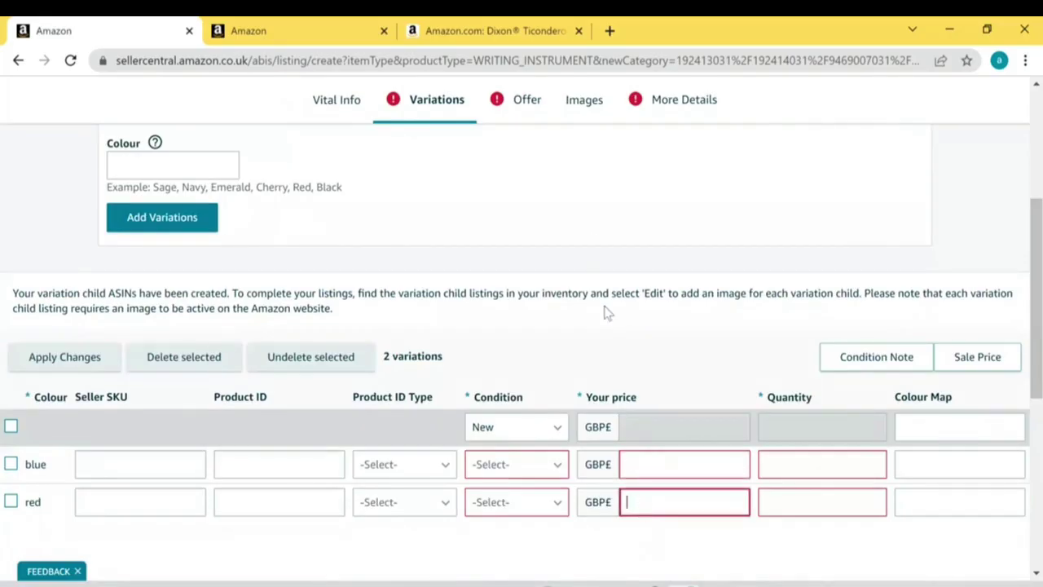
Step: View the listing's Images and More Details sections and switch to the Amazon product page for Ticonderoga pencils
{"action": "left_click", "coordinate": [580, 109]}
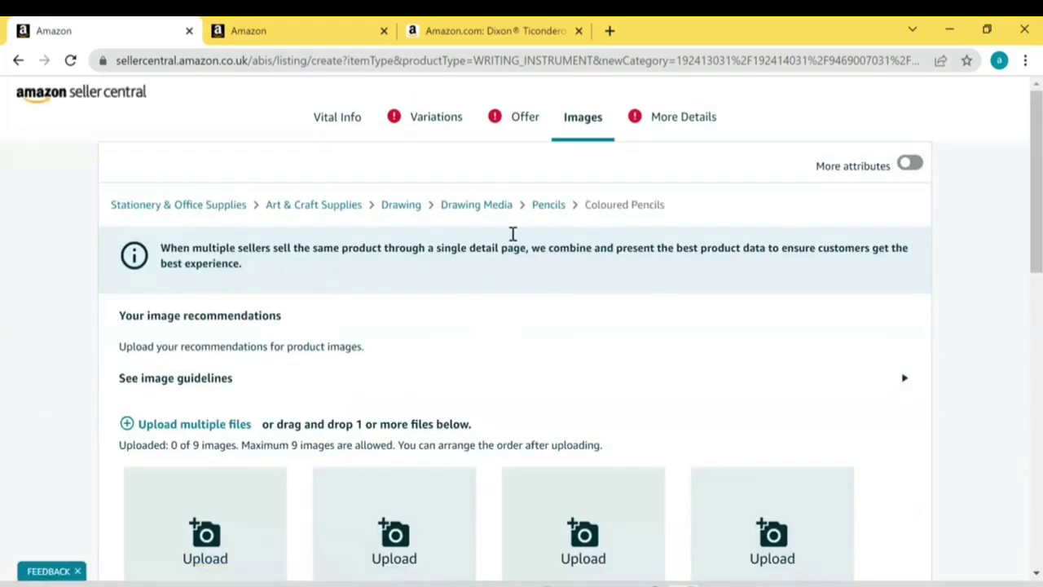
{"action": "left_click", "coordinate": [660, 131]}
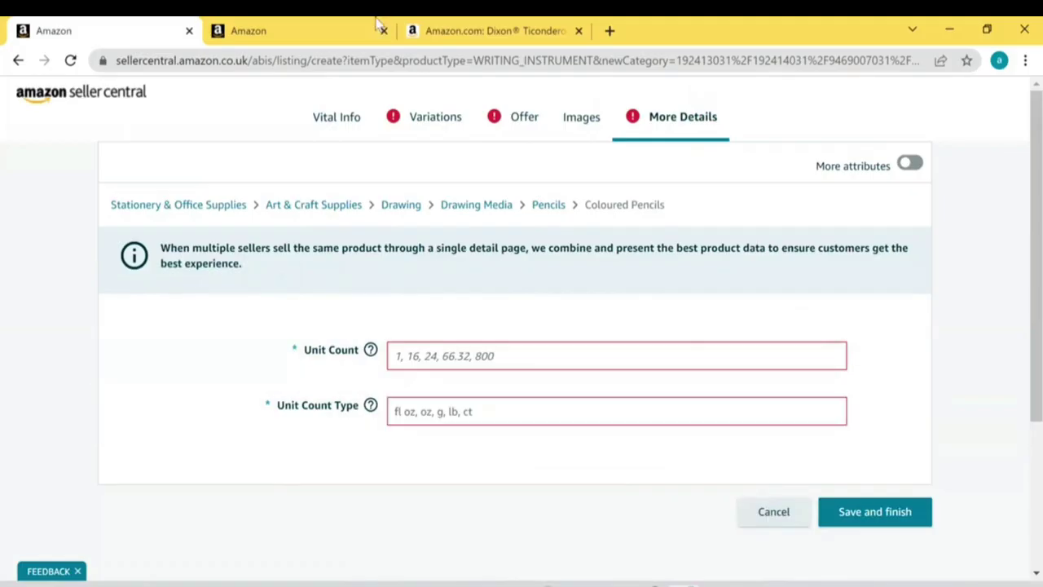
{"action": "left_click", "coordinate": [472, 31]}
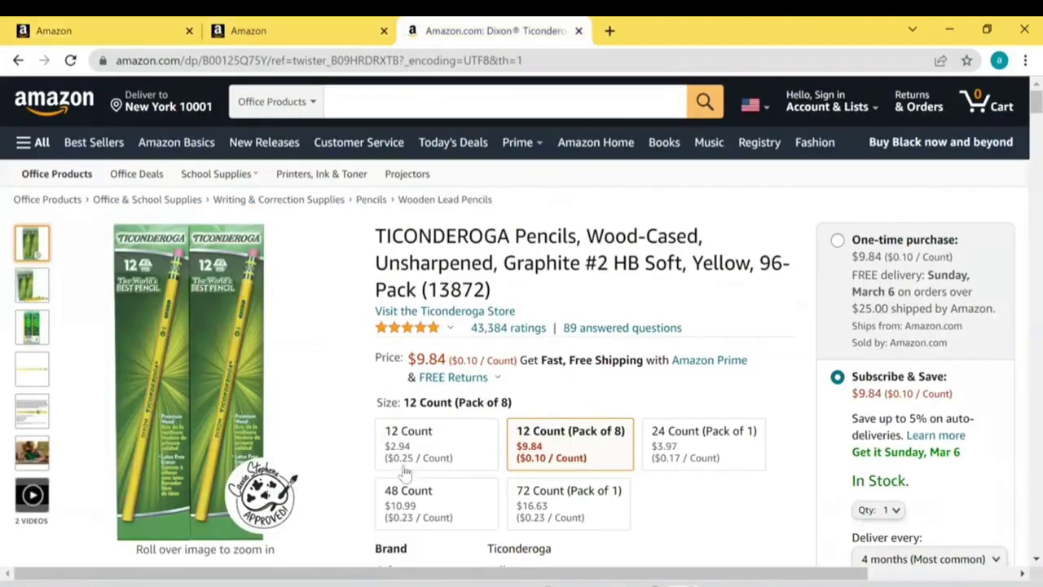